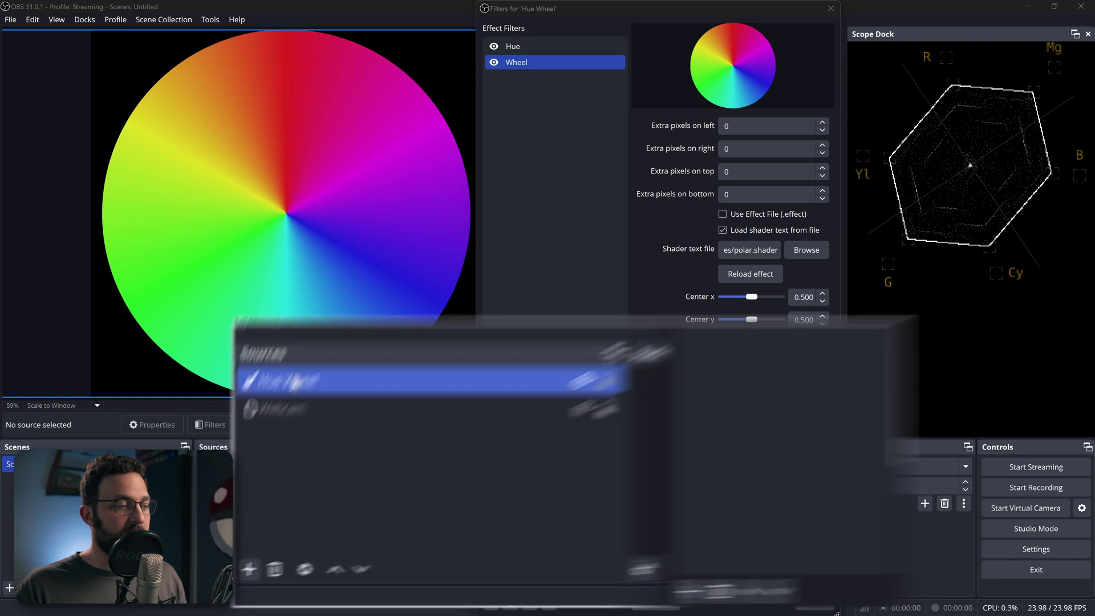
- Bring up the Hue Wheel source's context menu to reach its Hue and Wheel shader filters
right_click(238, 465)
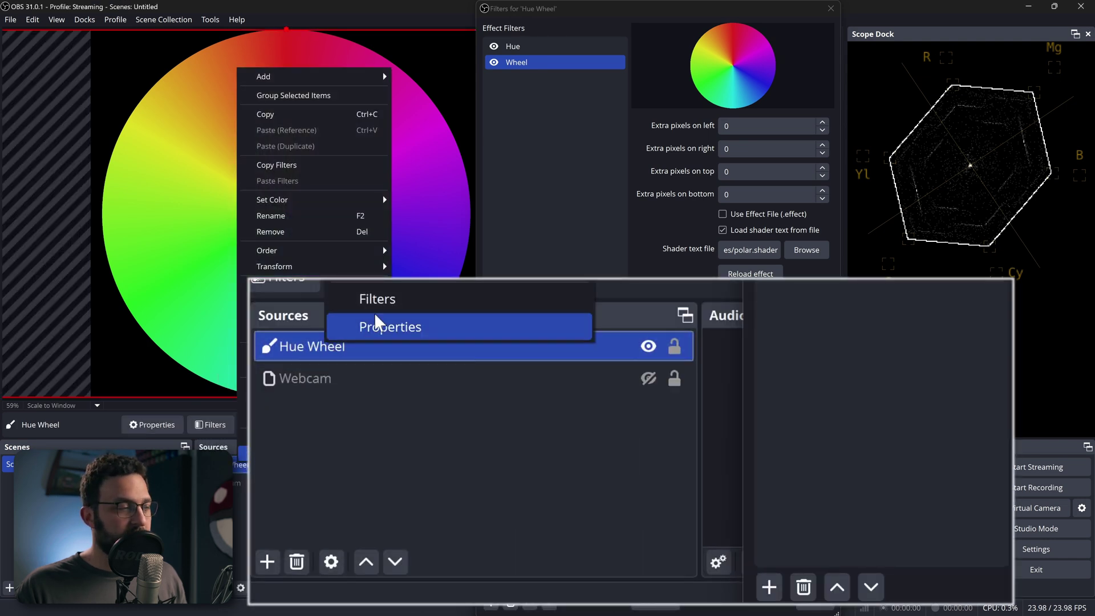
- Add a user-defined shader filter called 'Tetra' to the Hue Wheel source
left_click(346, 437)
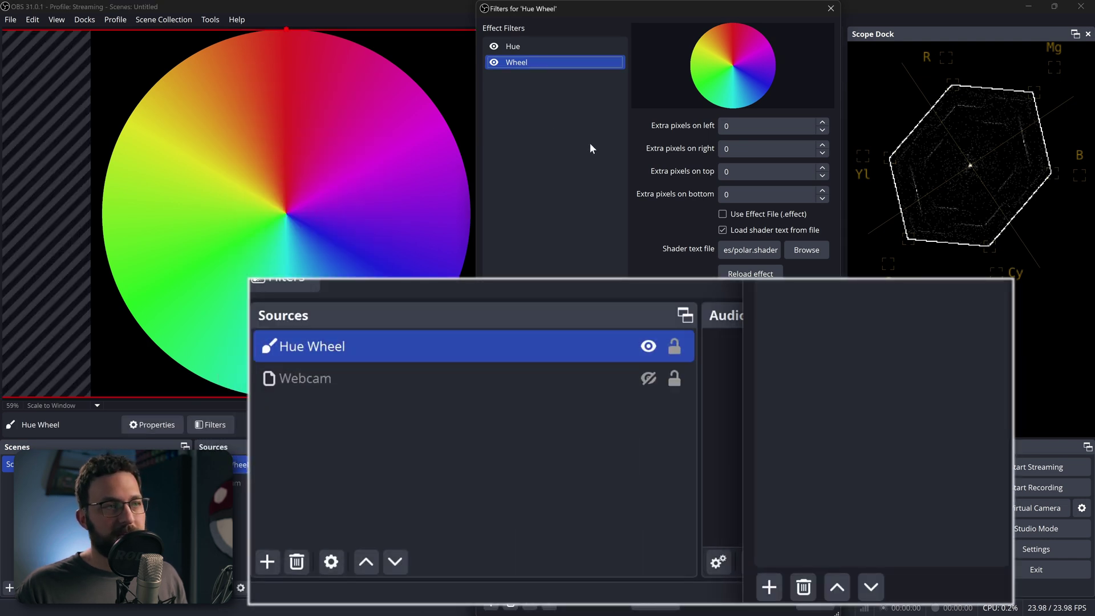
left_click(767, 587)
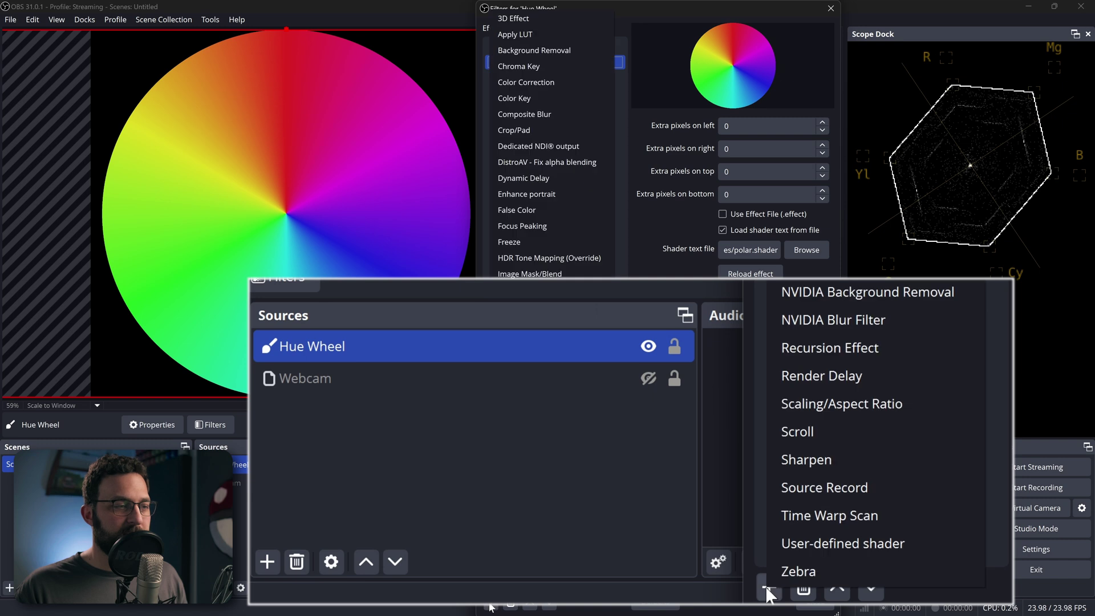
left_click(833, 538)
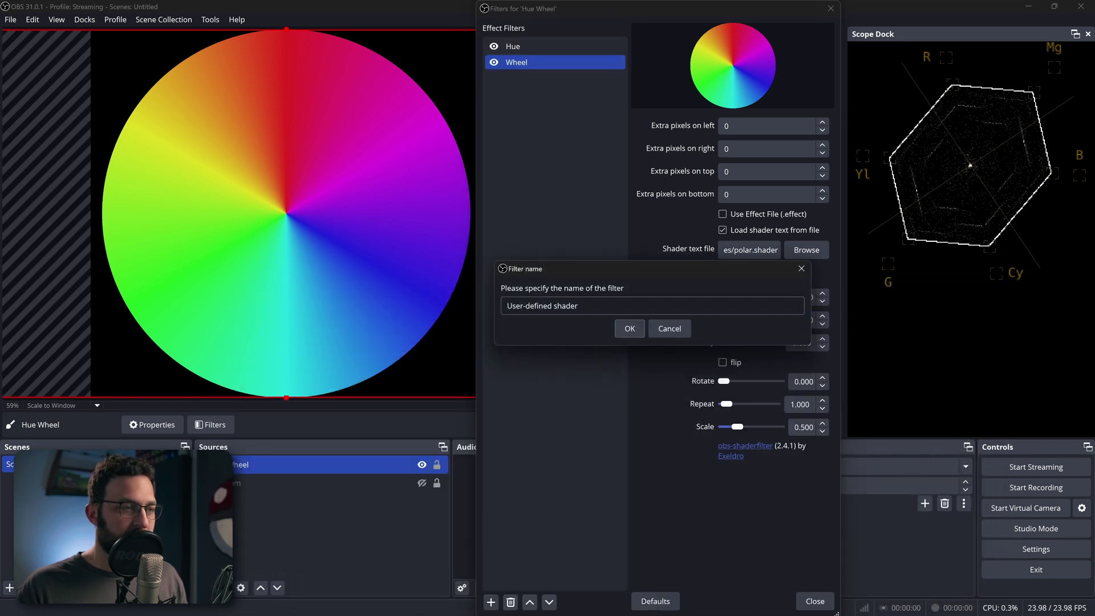
type("Tetra")
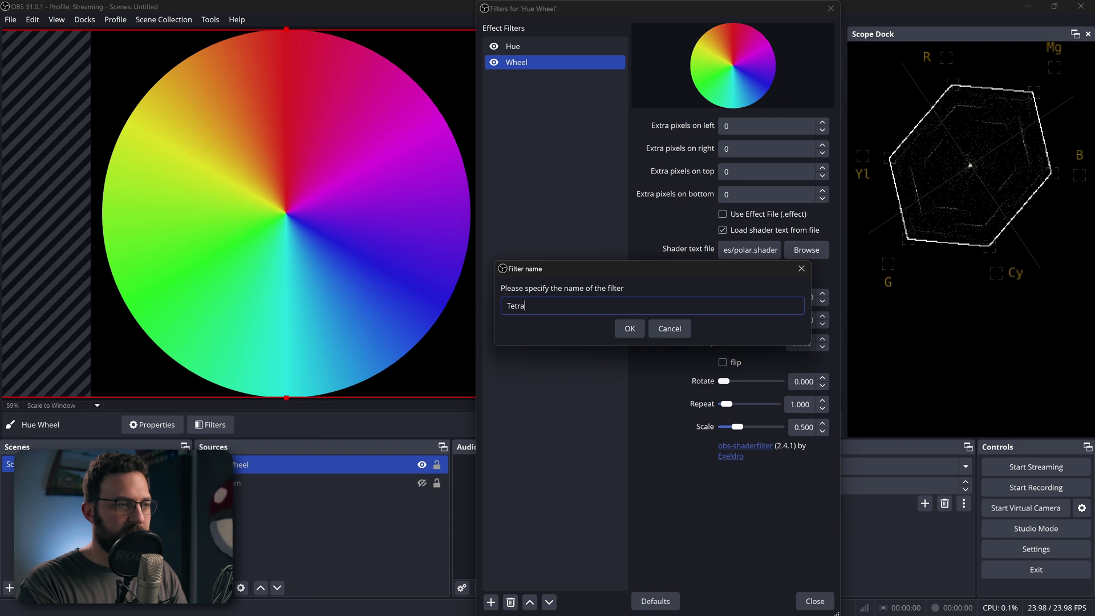
key("Return")
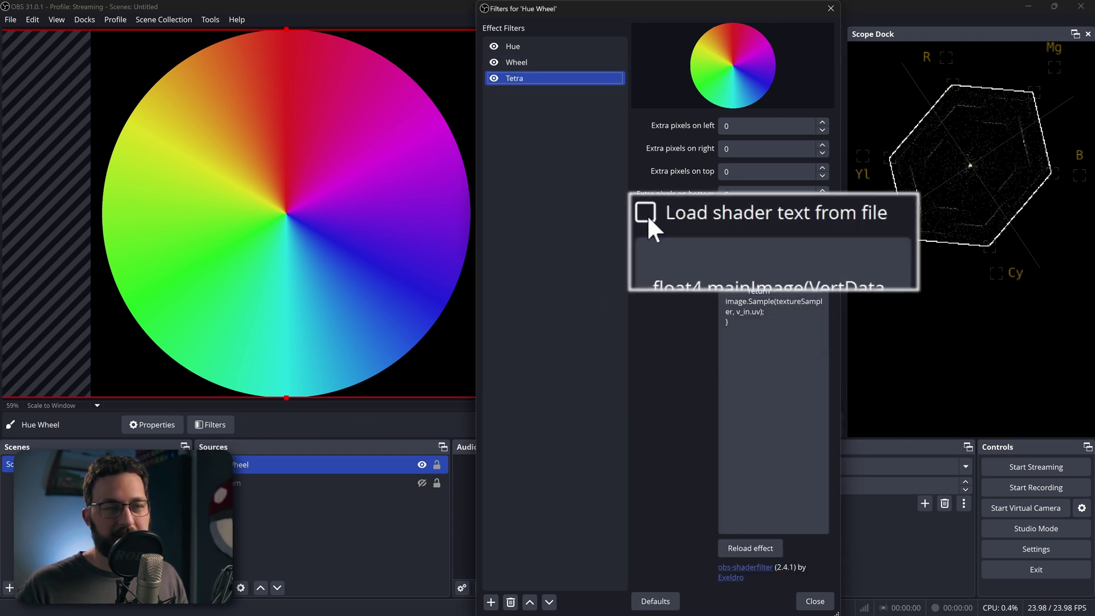
- Load tetra.shader from the examples folder as the Tetra filter's shader file
left_click(646, 214)
left_click(844, 264)
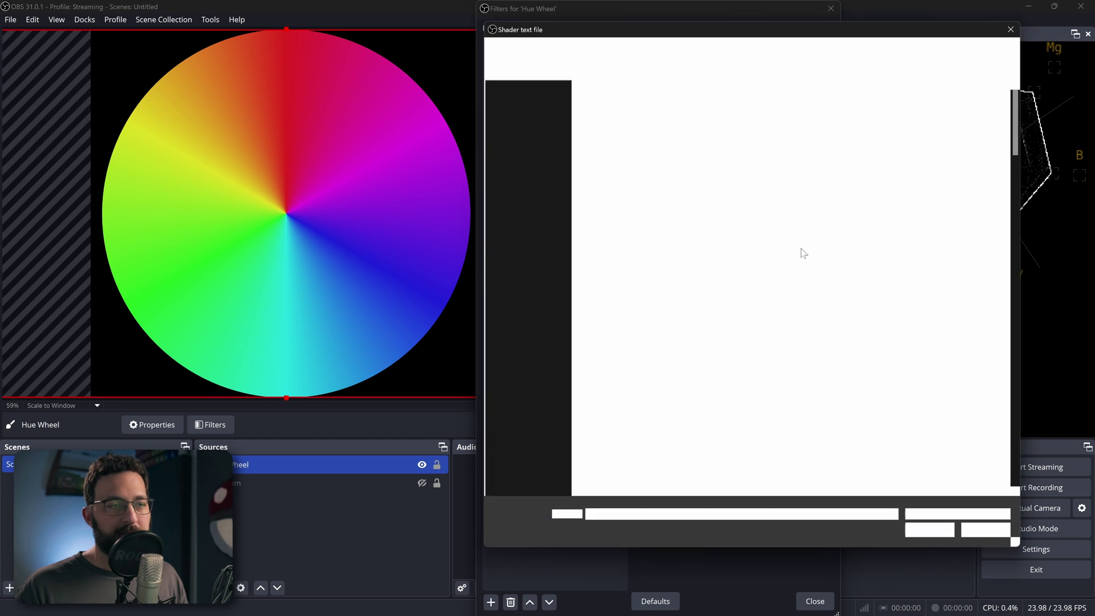
scroll(664, 265, "down", 20)
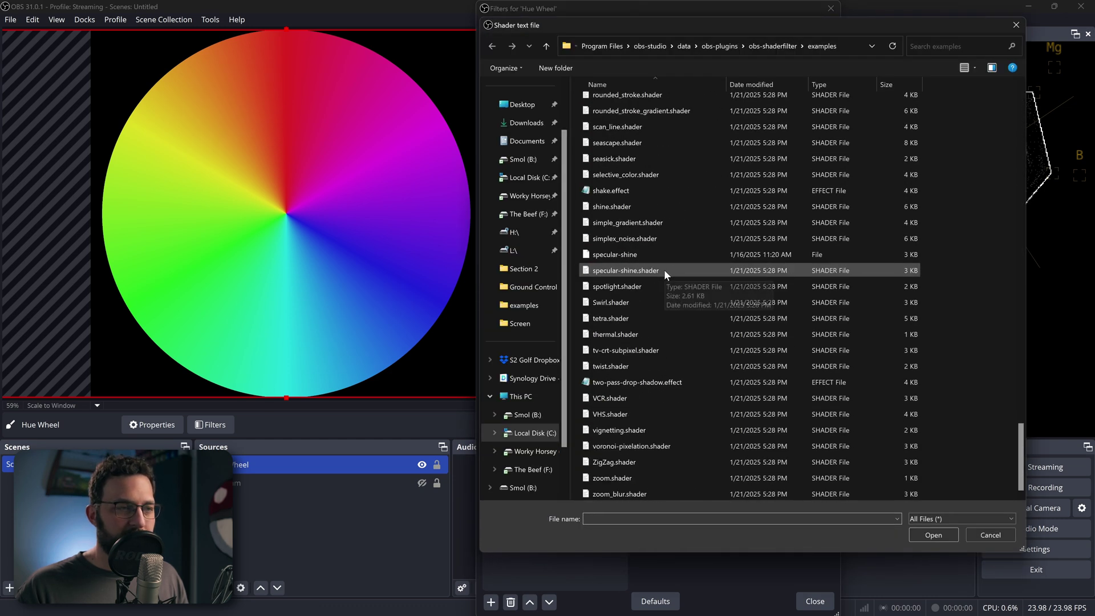
left_click(616, 323)
left_click(929, 535)
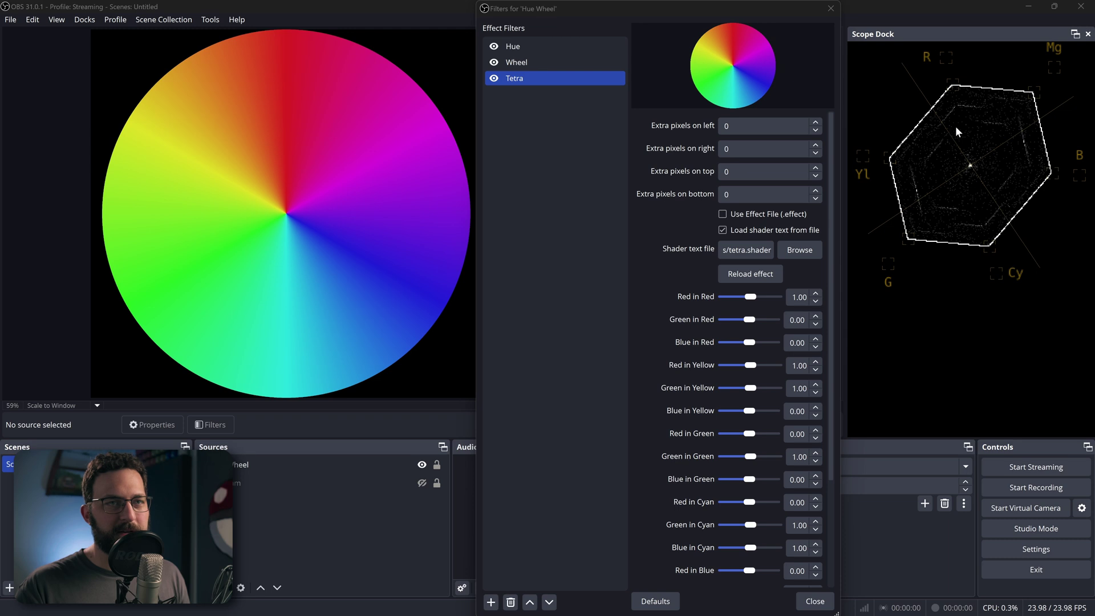
left_click(523, 47)
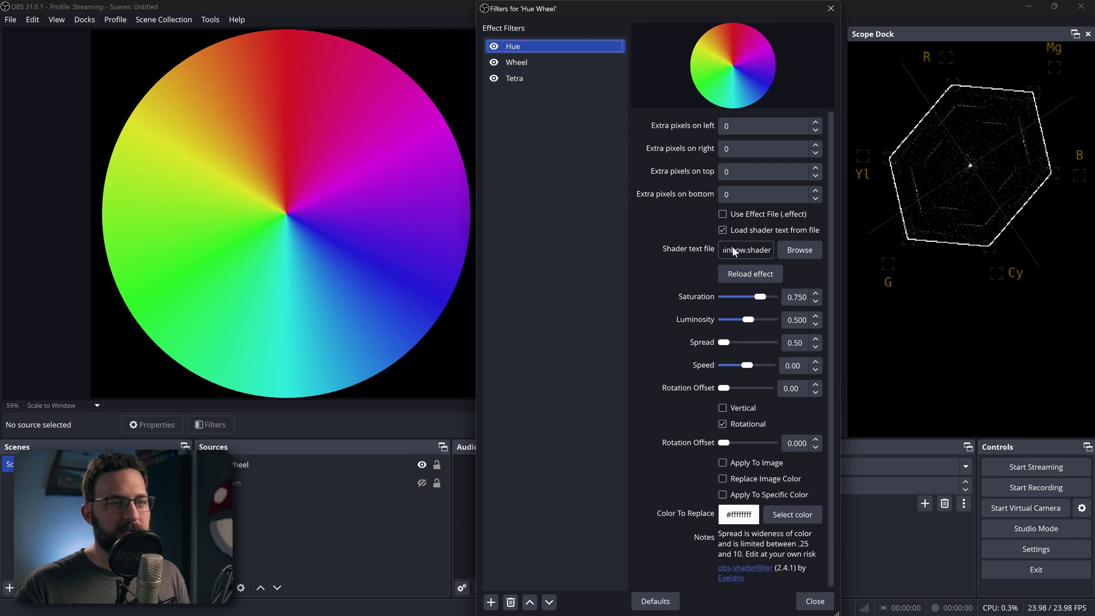
- Drop the Hue filter's Saturation to 0 to grey the wheel, then restore it to 0.750
left_click_drag(762, 299, 704, 299)
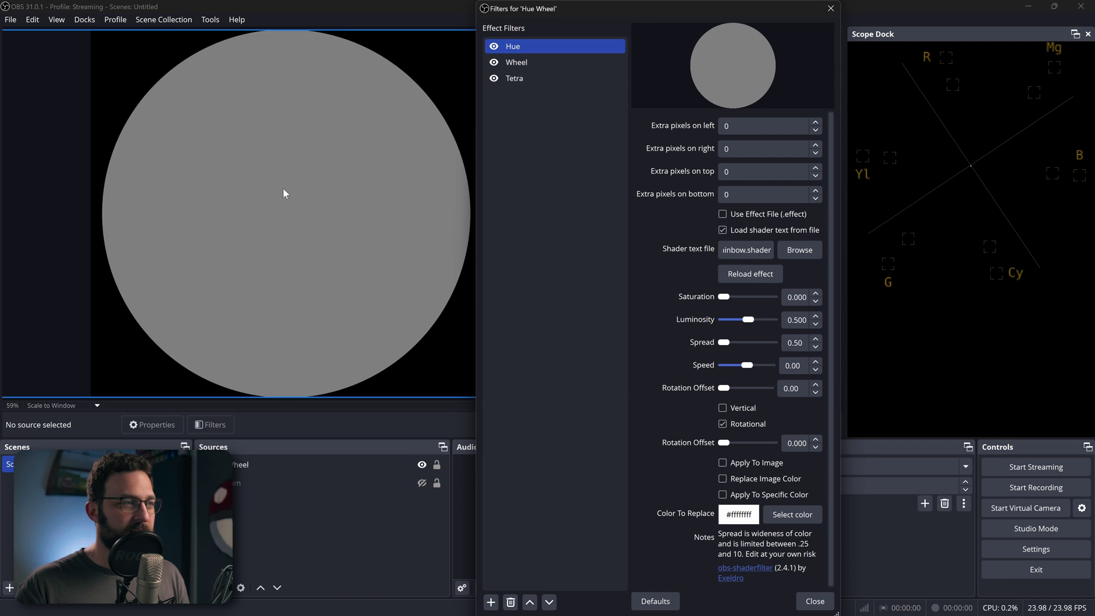
left_click_drag(728, 298, 761, 296)
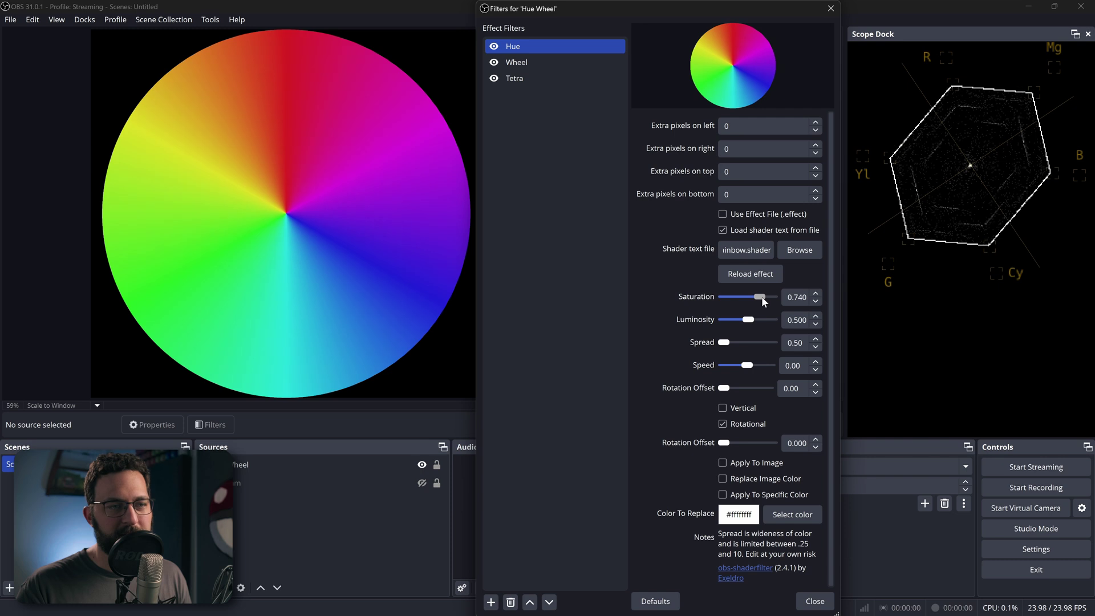
left_click(820, 300)
scroll(820, 294, "up", 3)
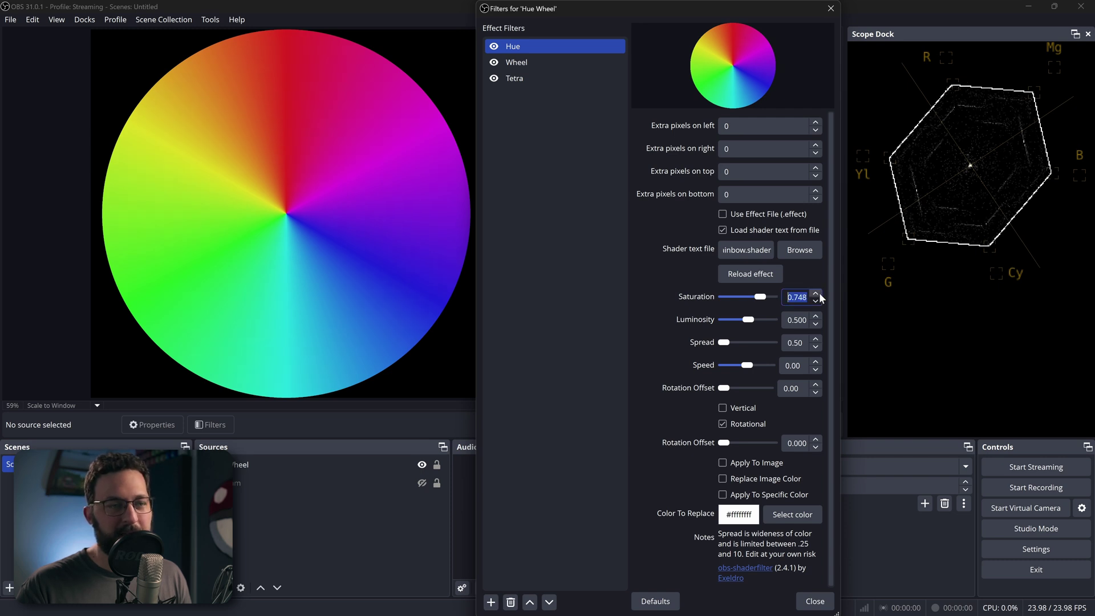
left_click(857, 405)
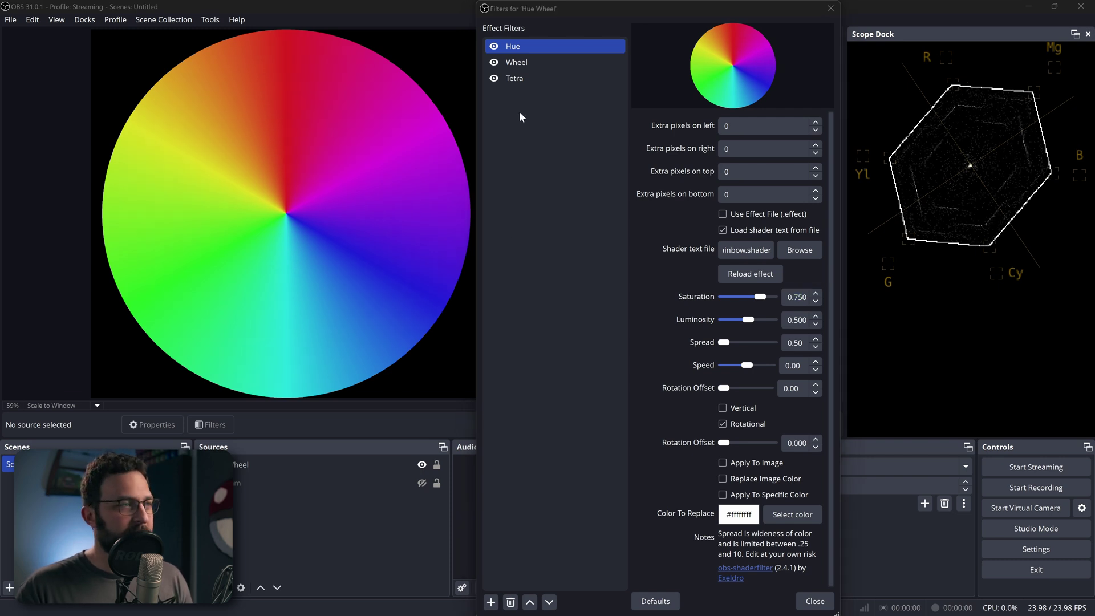
- Select the Tetra filter and scroll through its sliders from Red in Red (1.00) to Blue in Magenta
left_click(529, 77)
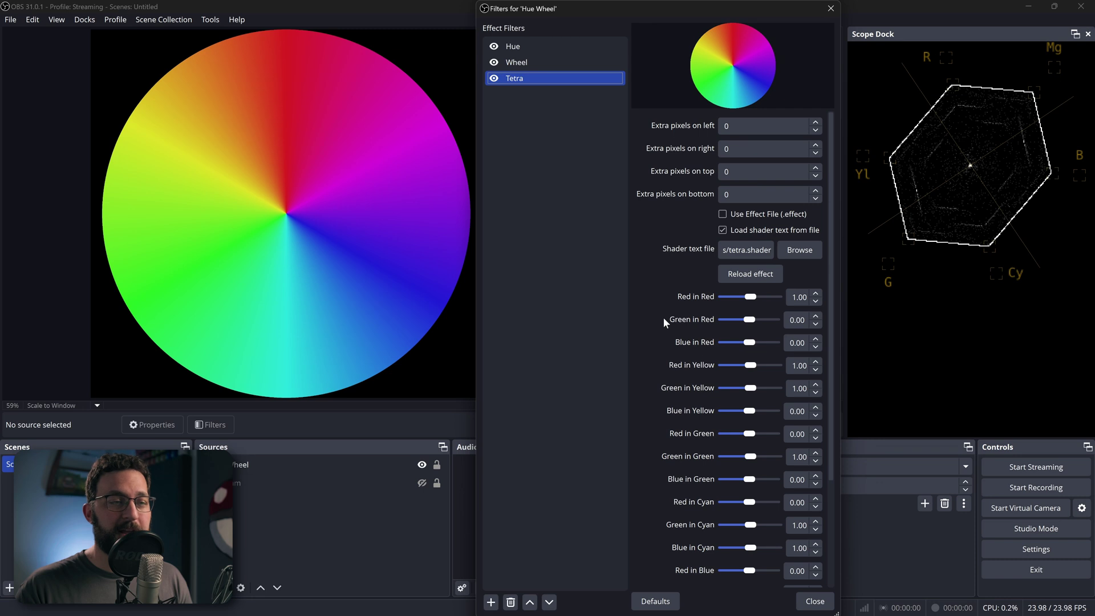
scroll(663, 315, "down", 6)
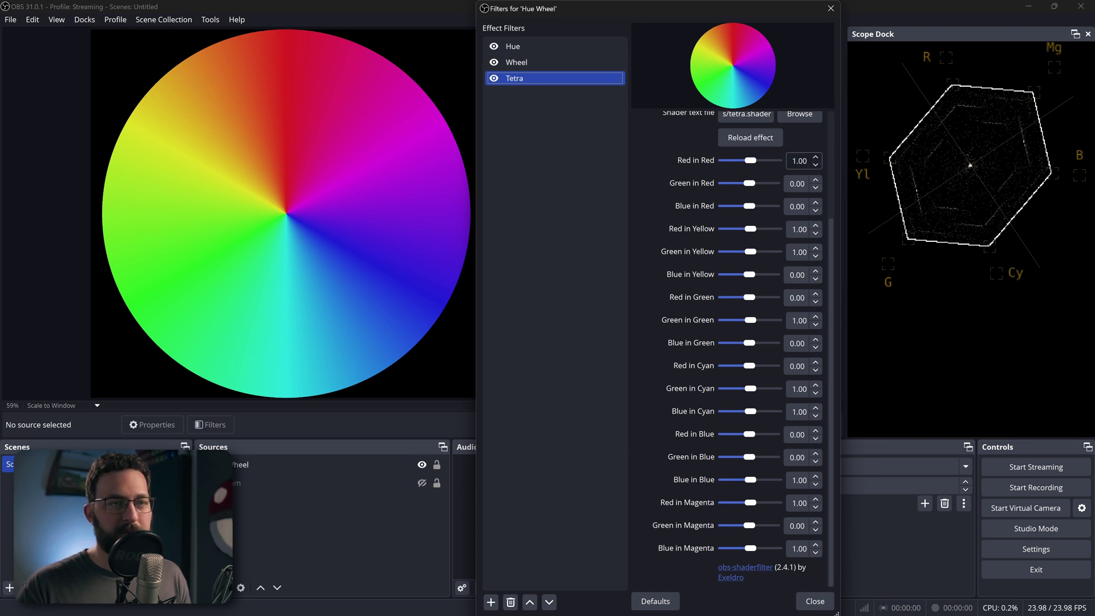
left_click_drag(793, 161, 807, 161)
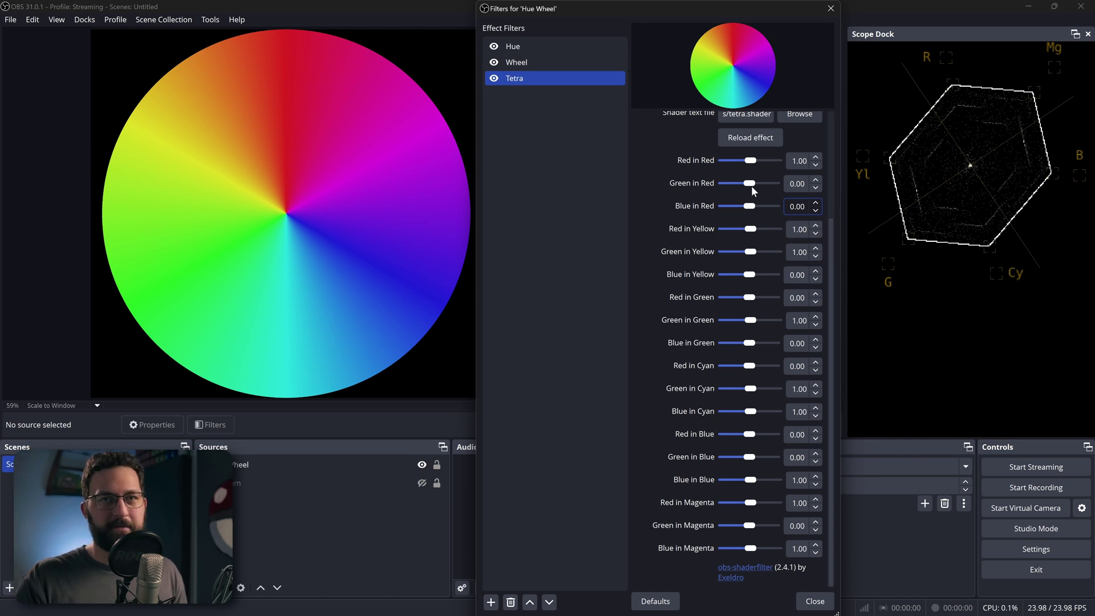
scroll(751, 185, "up", 5)
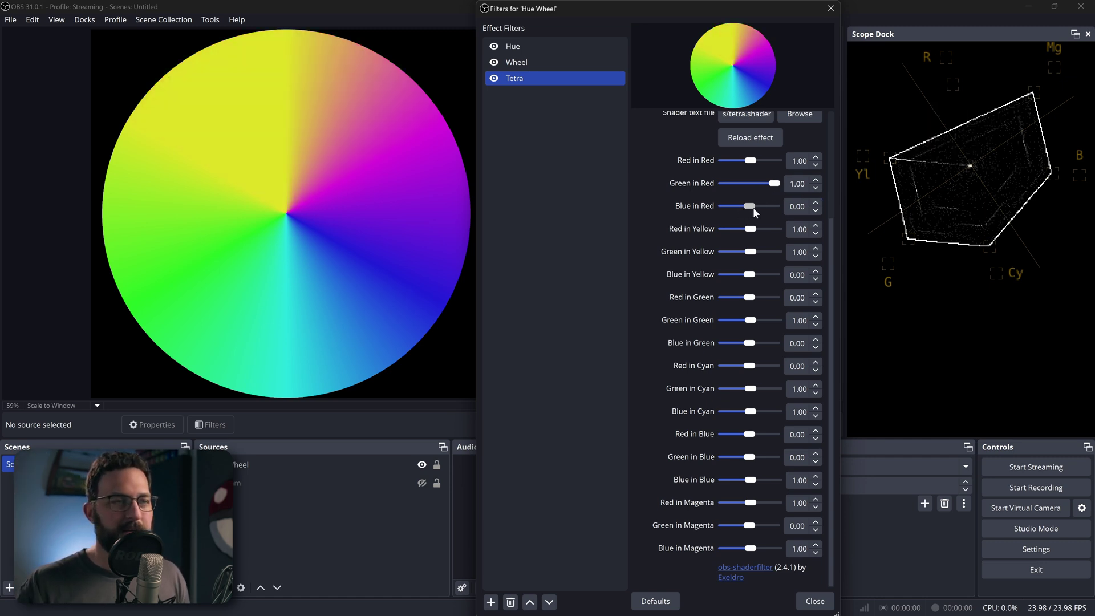
scroll(753, 207, "up", 5)
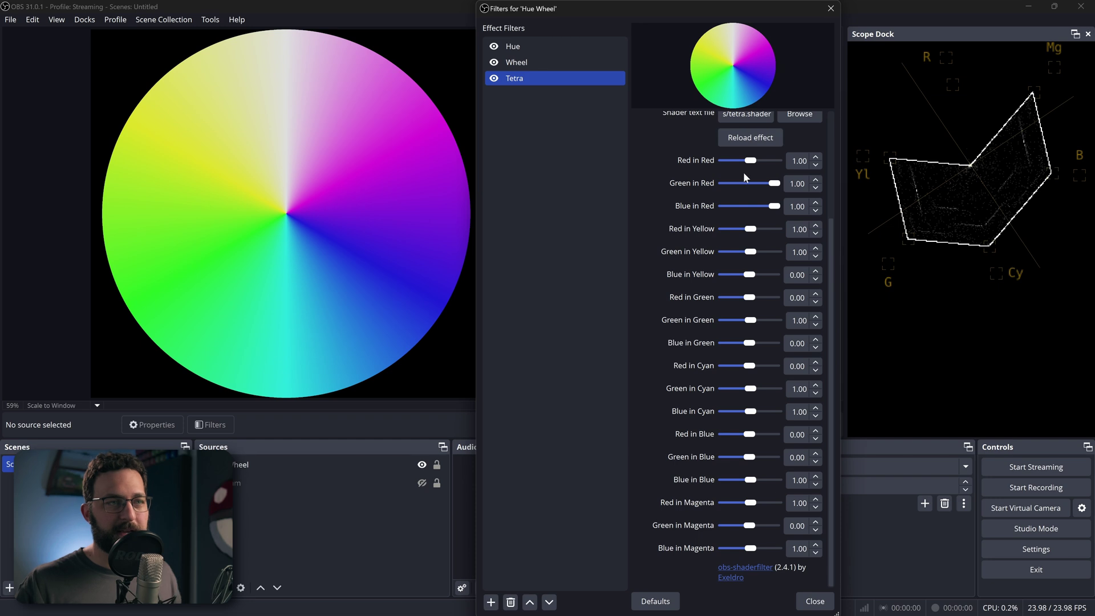
left_click(775, 187)
scroll(749, 183, "down", 10)
scroll(743, 160, "down", 5)
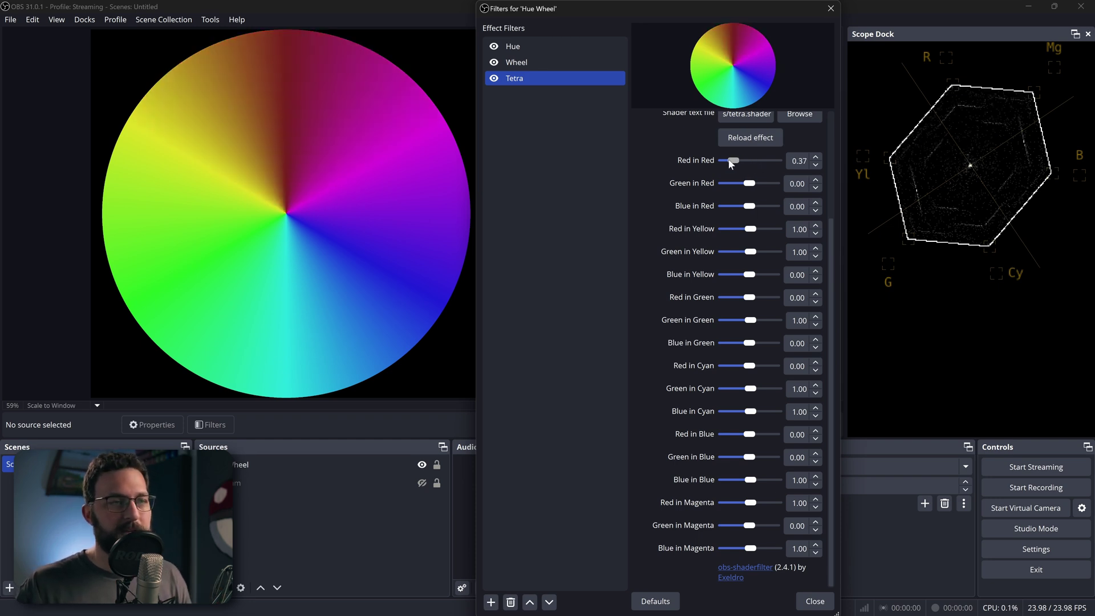
left_click(322, 162)
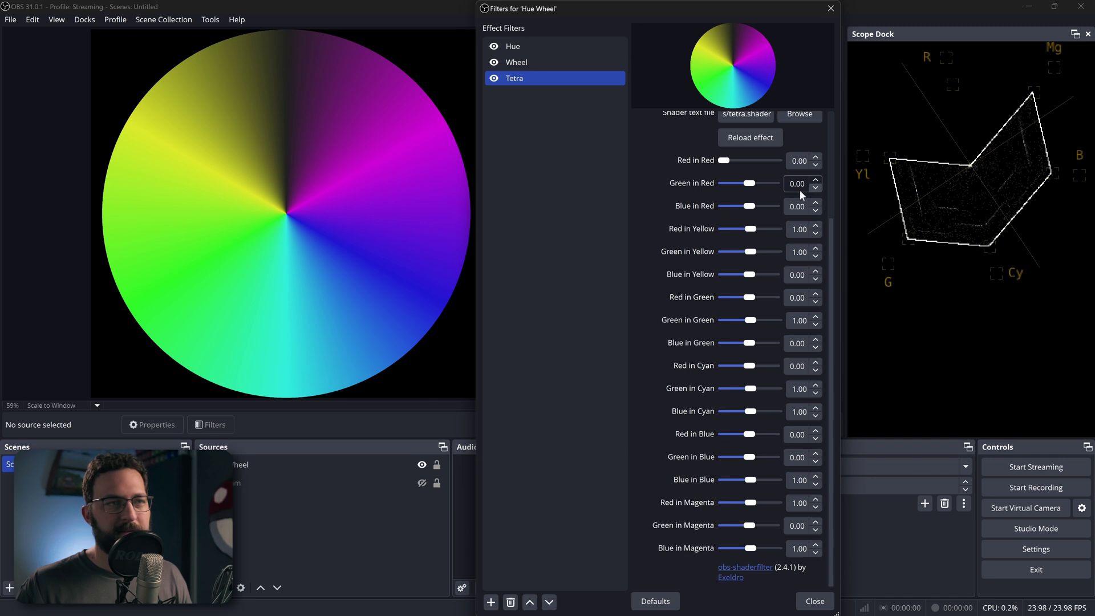
scroll(749, 160, "up", 5)
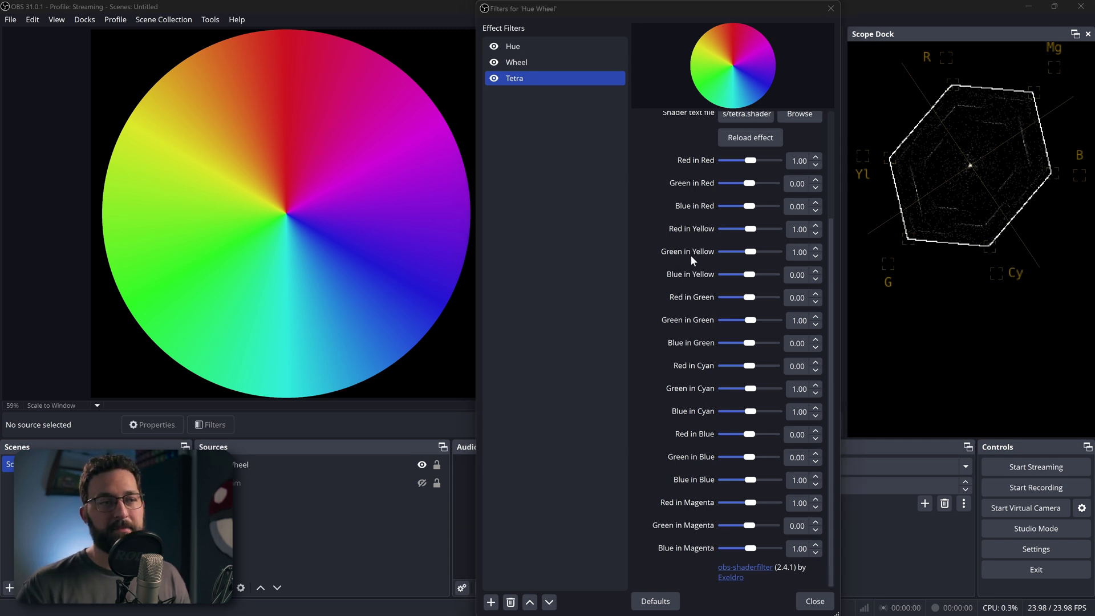
left_click(294, 70)
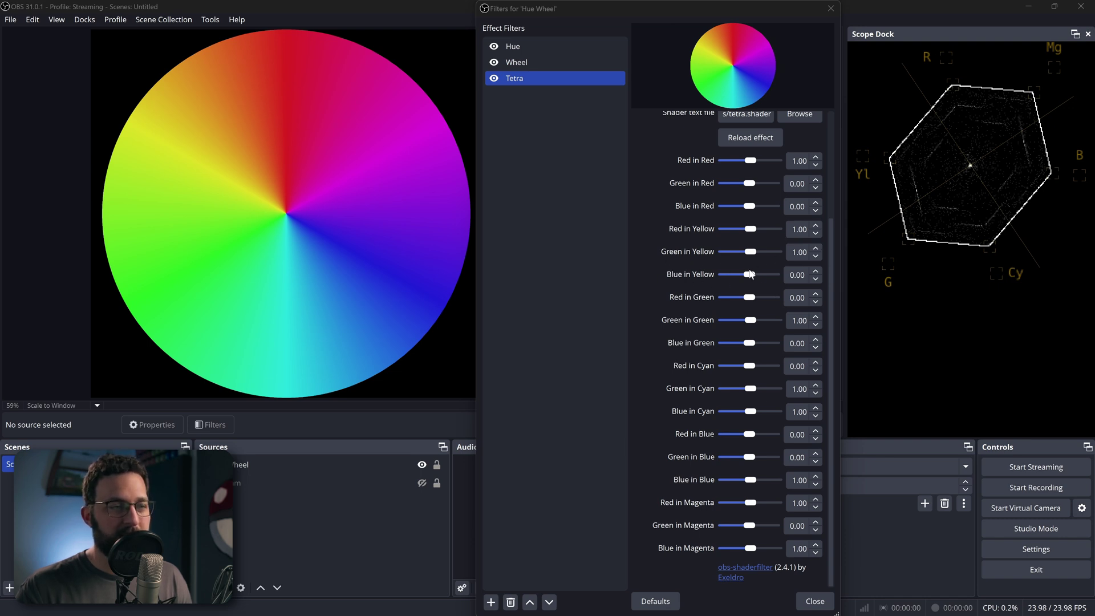
mouse_move(750, 252)
left_mouse_down()
mouse_move(724, 252)
mouse_move(722, 229)
mouse_move(741, 251)
mouse_move(778, 252)
mouse_move(745, 253)
left_mouse_up()
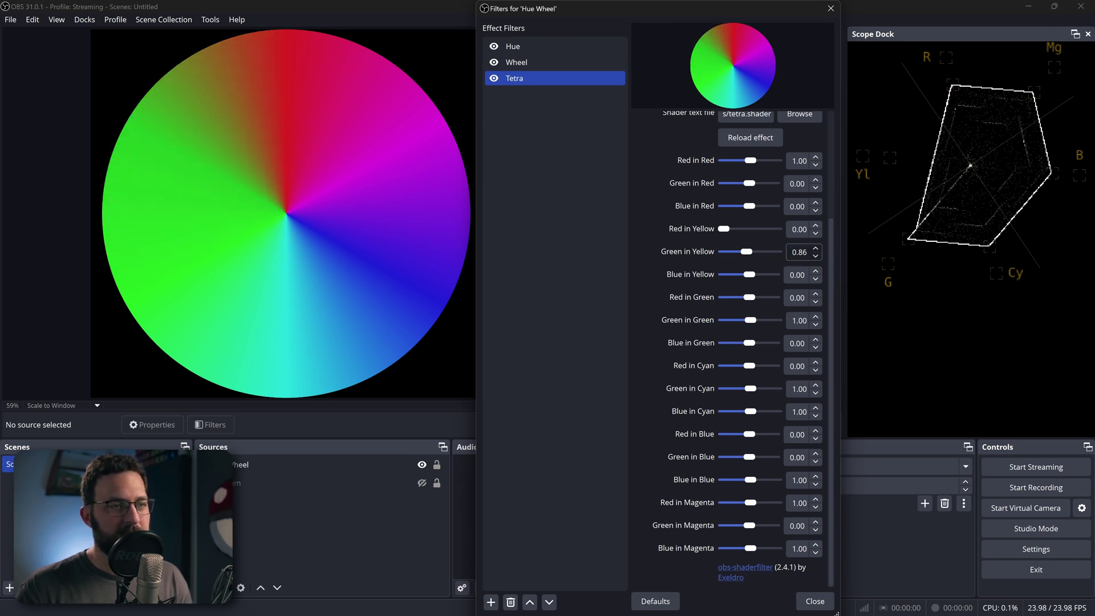
key("ctrl+z")
key("ctrl+z")
key("ctrl+z")
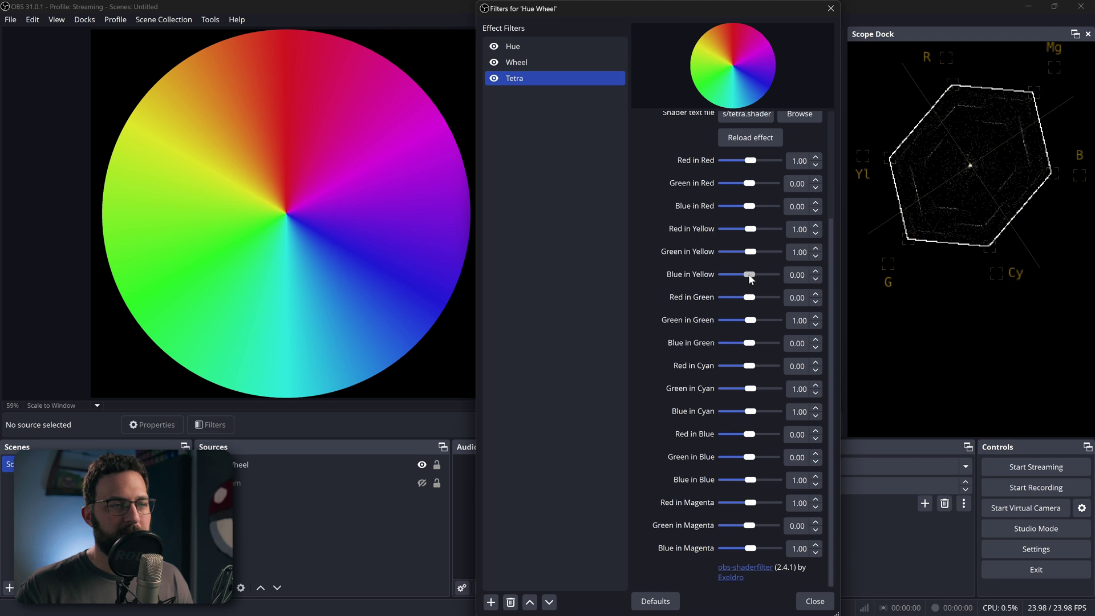
left_click_drag(751, 276, 781, 275)
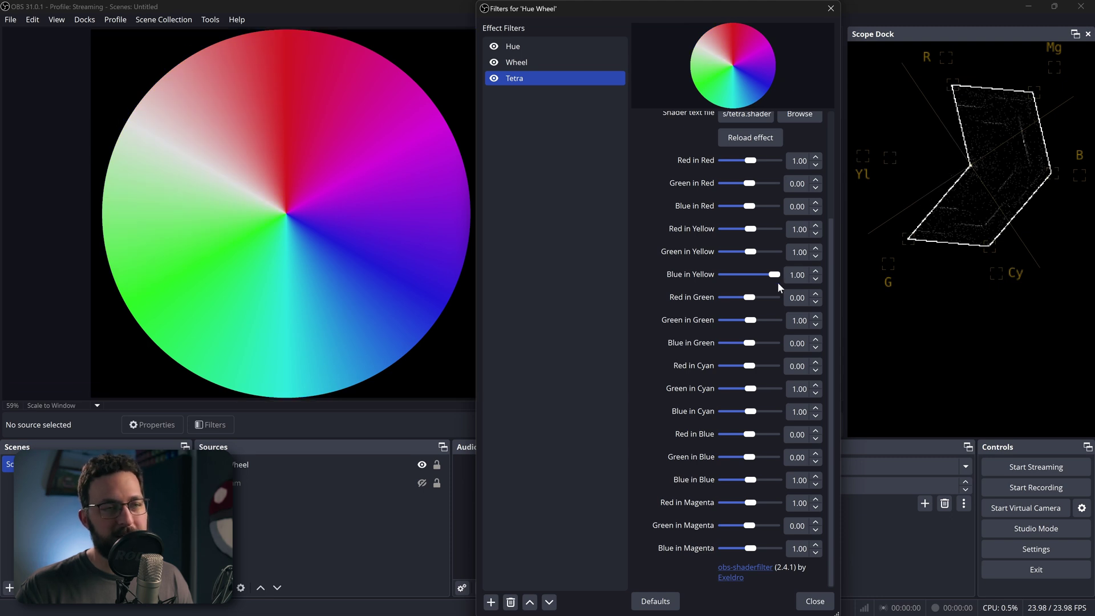
key("ctrl+z")
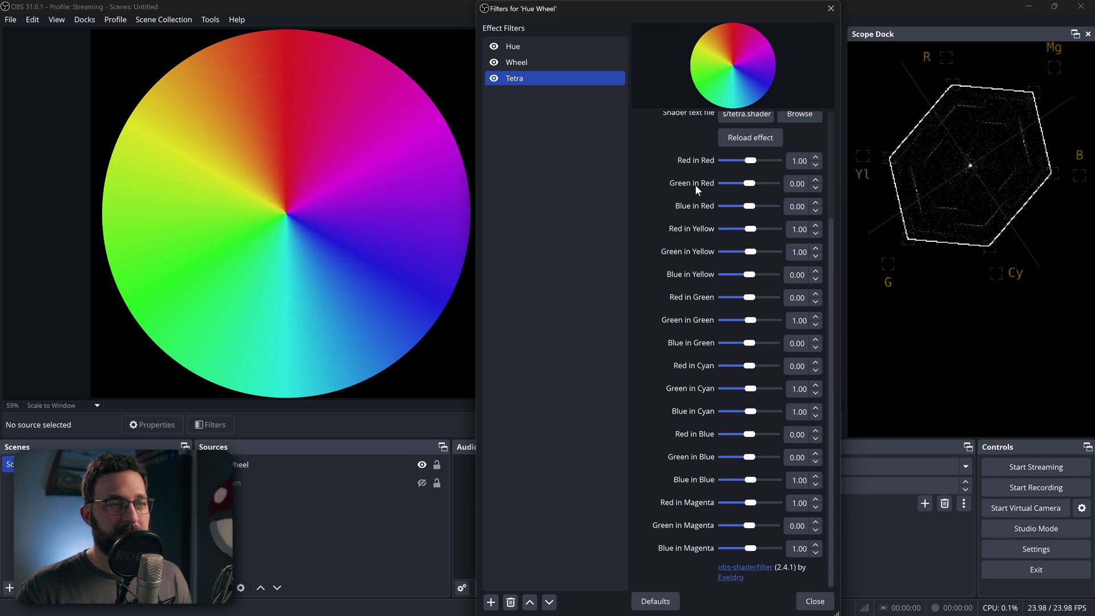
mouse_move(749, 186)
left_mouse_down()
mouse_move(762, 186)
mouse_move(734, 188)
mouse_move(759, 194)
left_mouse_up()
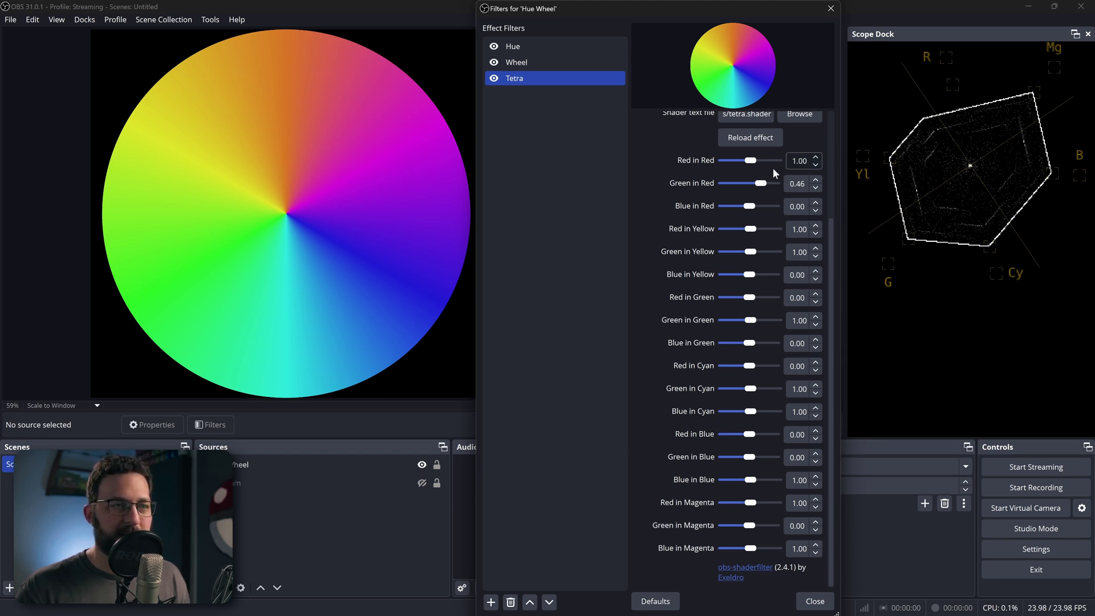
left_click_drag(763, 184, 754, 208)
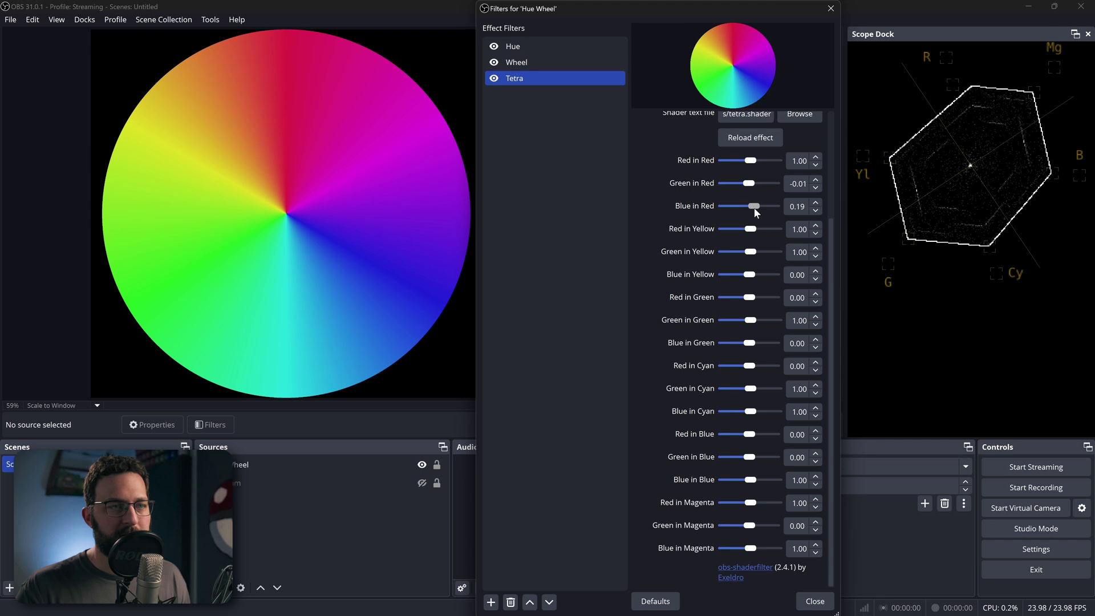
mouse_move(750, 161)
left_mouse_down()
mouse_move(736, 162)
mouse_move(746, 161)
left_mouse_up()
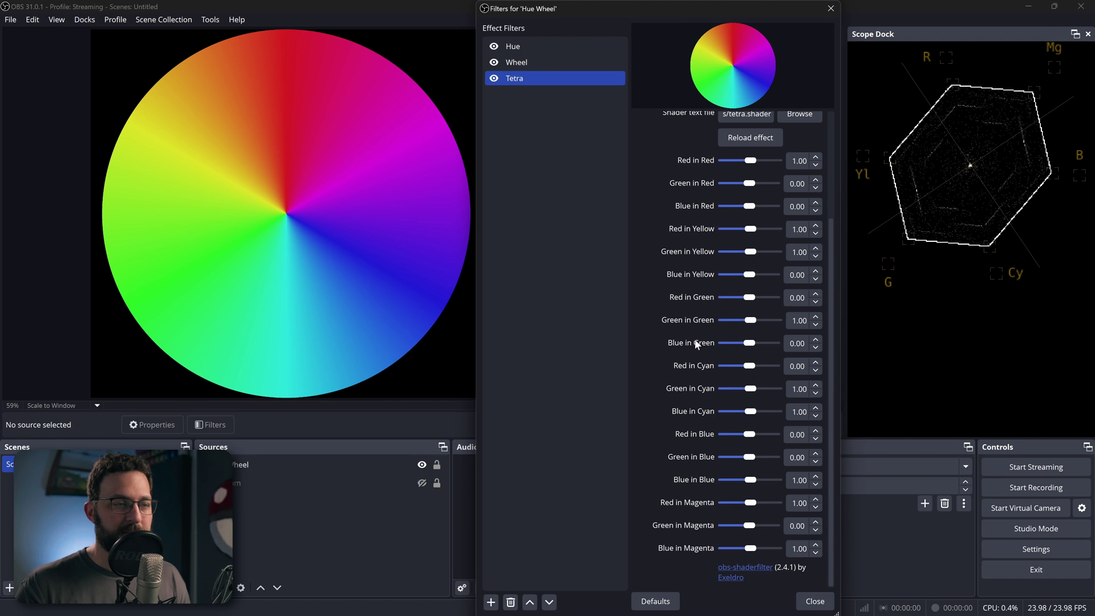
- Set the green vector to Red 0.37, Green 0.80, and cyan to 0.21, 0.41, 0.58
left_click_drag(738, 368, 739, 416)
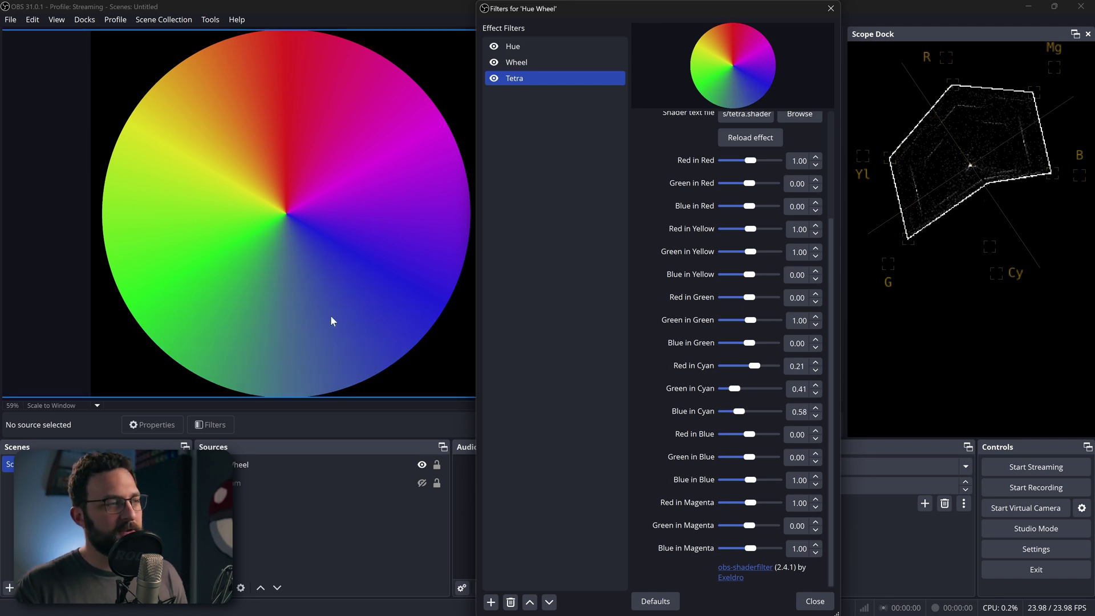
mouse_move(750, 320)
left_mouse_down()
mouse_move(768, 324)
mouse_move(746, 322)
mouse_move(761, 299)
mouse_move(767, 322)
mouse_move(729, 324)
mouse_move(745, 323)
left_mouse_up()
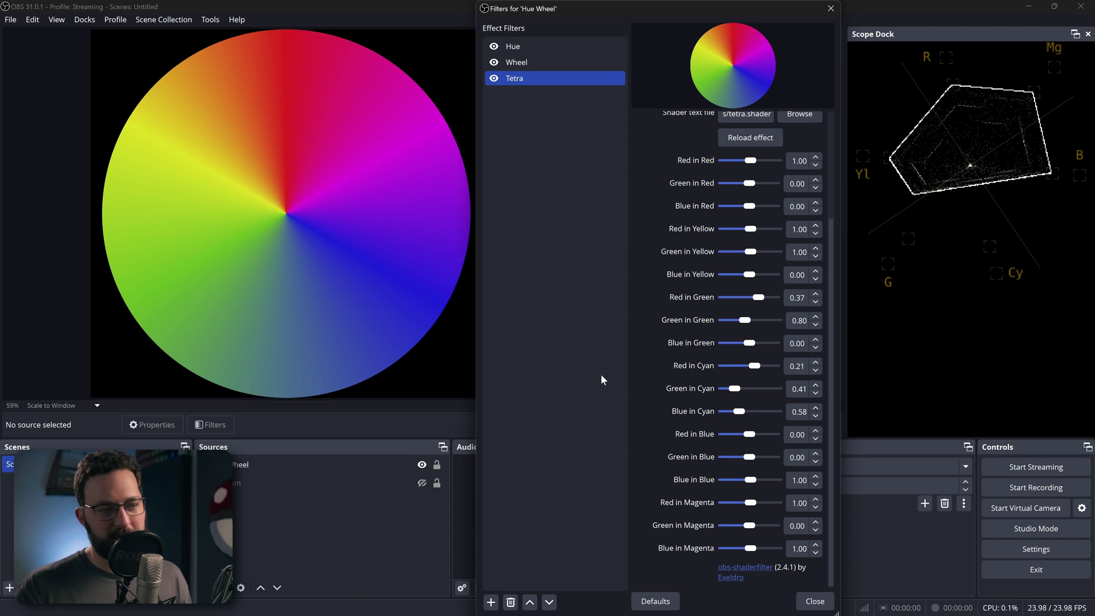
- Hide the Hue Wheel source, show the Webcam source, and close the Hue Wheel filters dialog
left_click(342, 464)
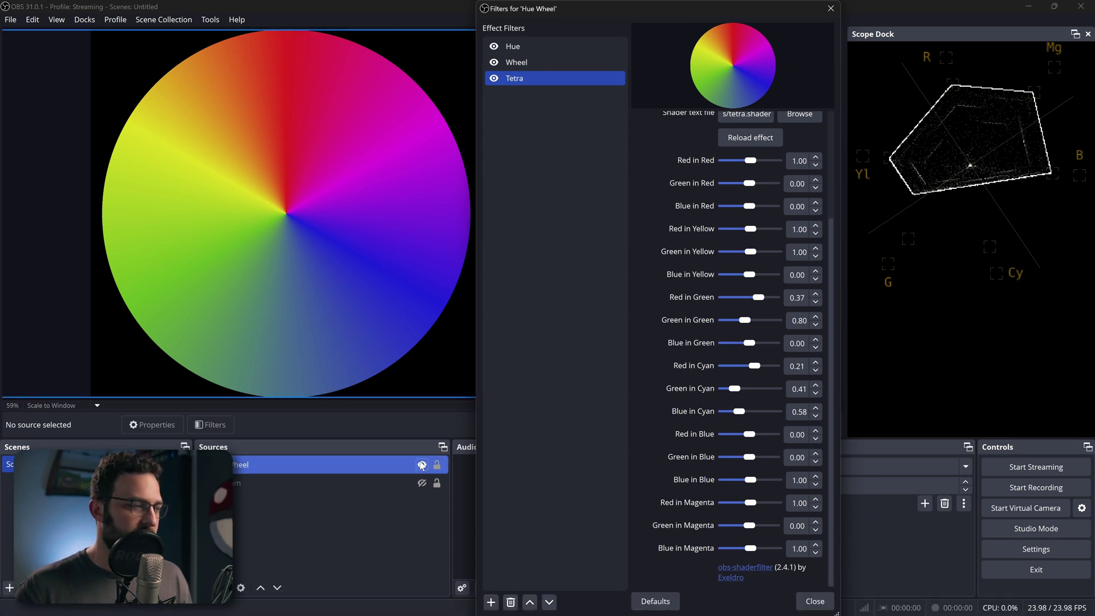
left_click(422, 465)
left_click(422, 482)
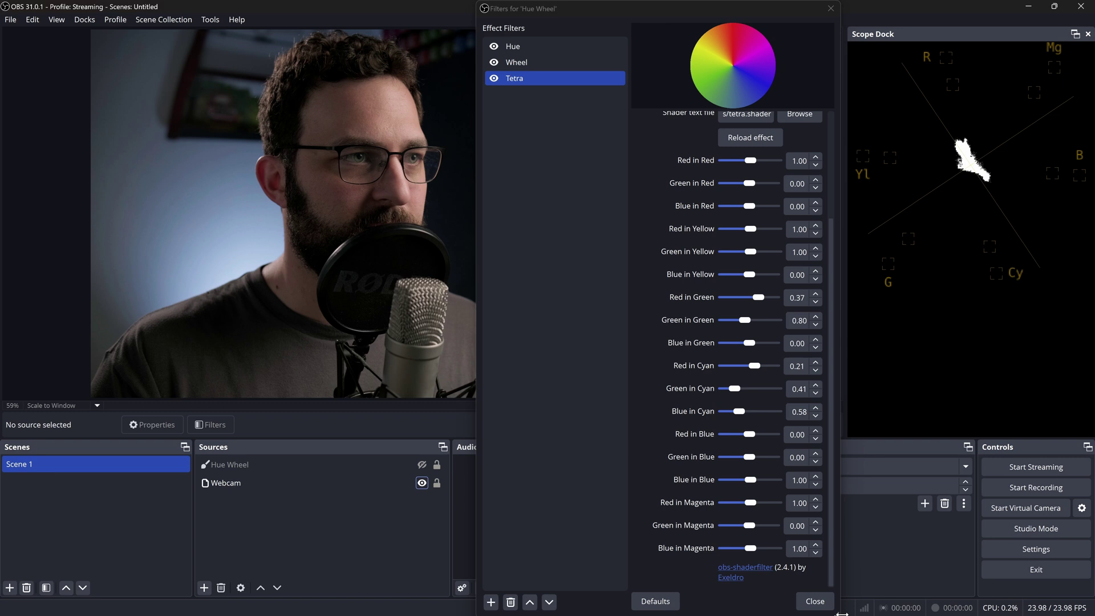
left_click(817, 602)
- Open the Webcam's filters and toggle Apply LUT off and back on to compare
left_click(241, 482)
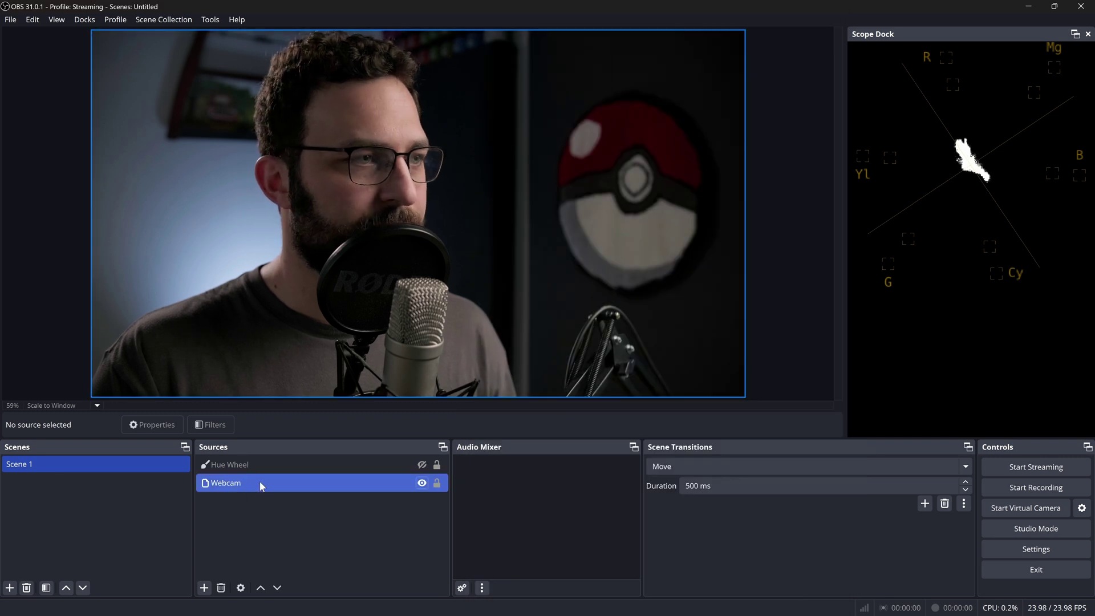
right_click(269, 483)
left_click(290, 457)
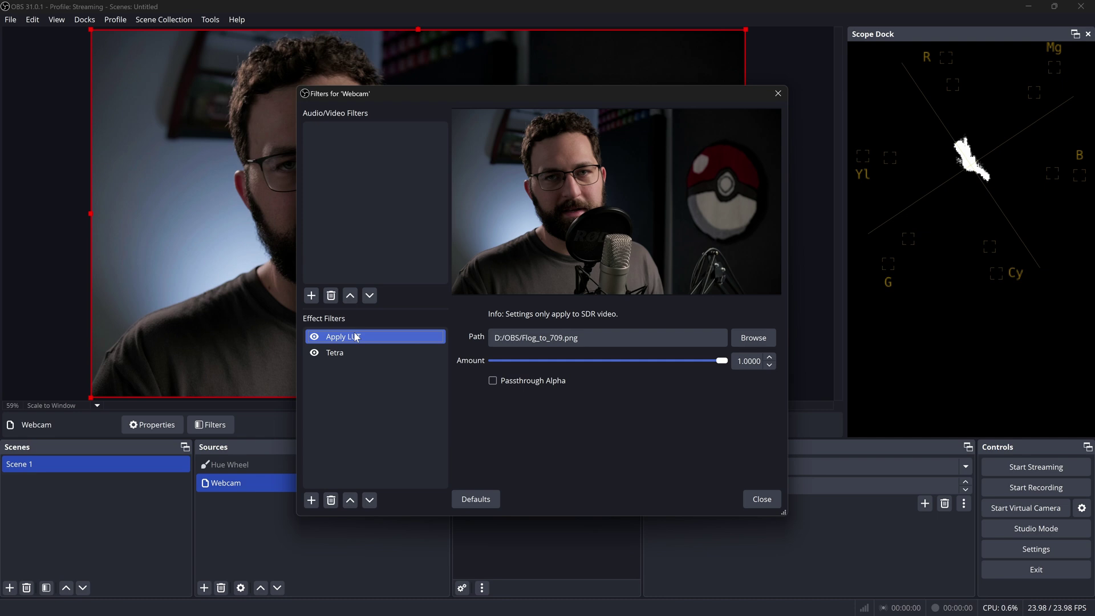
left_click(314, 337)
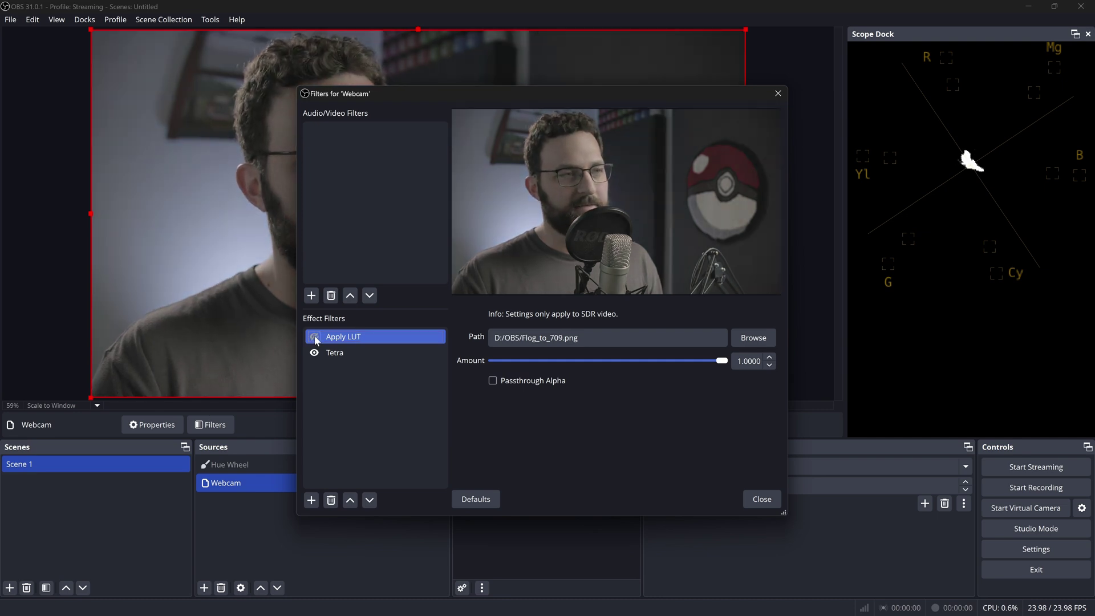
left_click(315, 337)
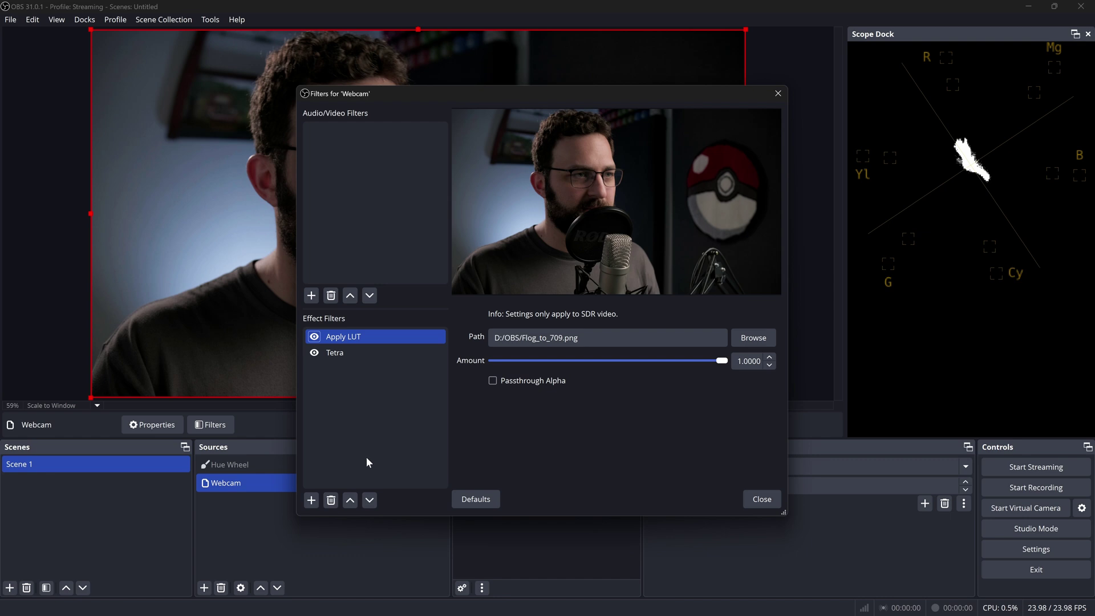
- Select the Webcam's Tetra filter and enlarge the filters window to show all its values
left_click(334, 355)
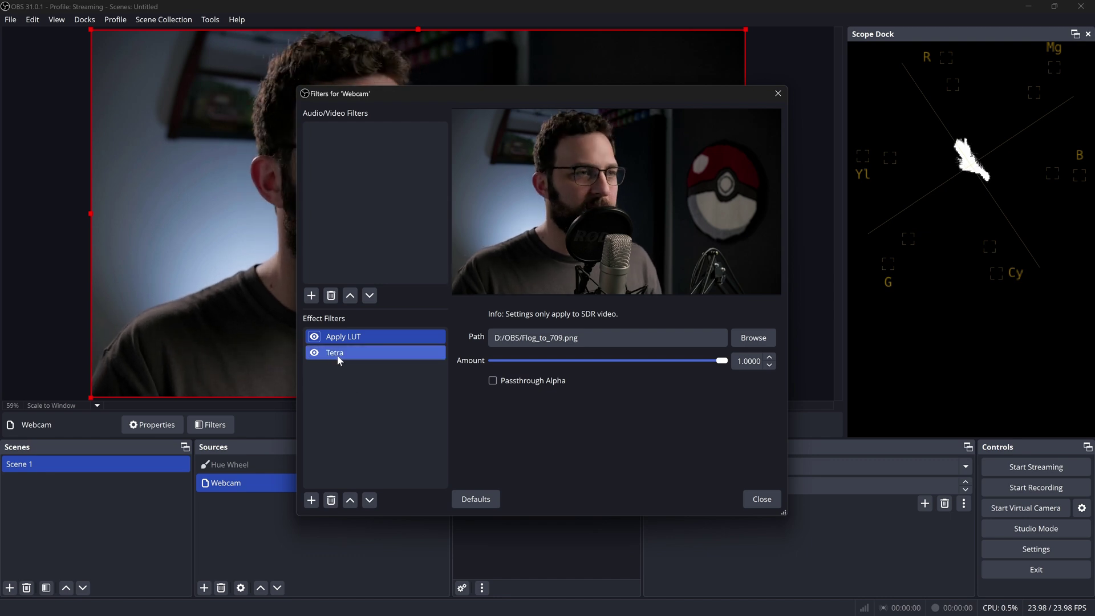
left_click_drag(431, 100, 608, 47)
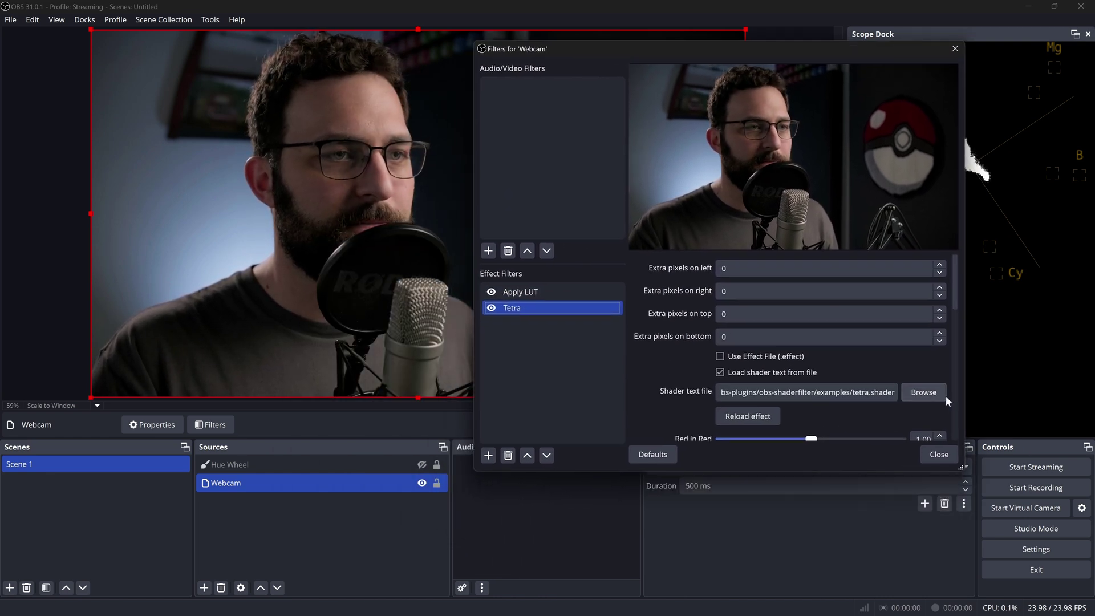
left_click_drag(713, 469, 713, 599)
left_click_drag(741, 313, 741, 171)
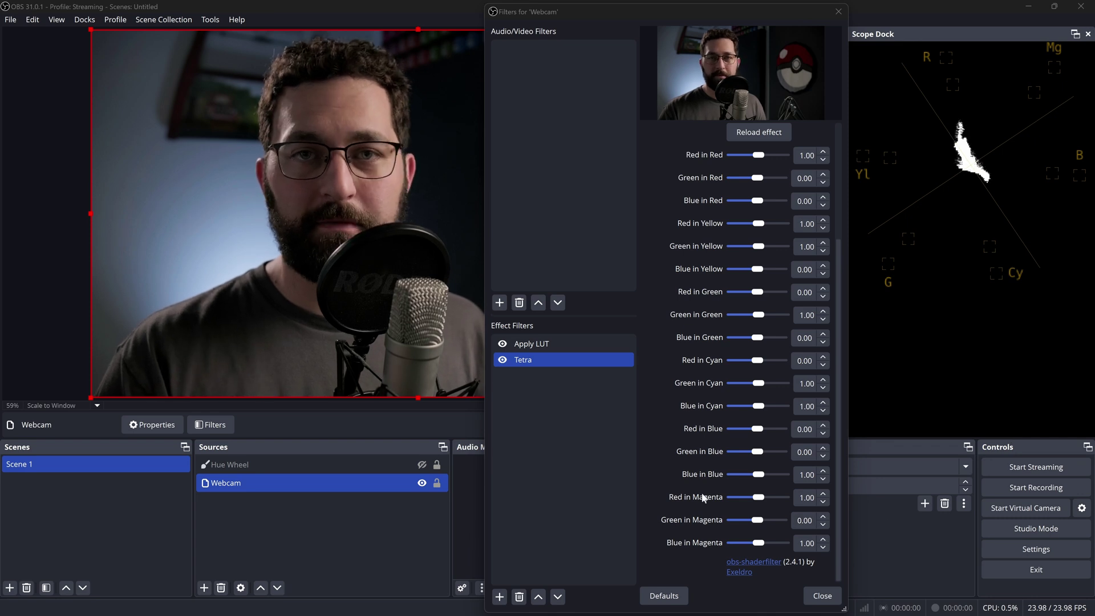
left_click(323, 525)
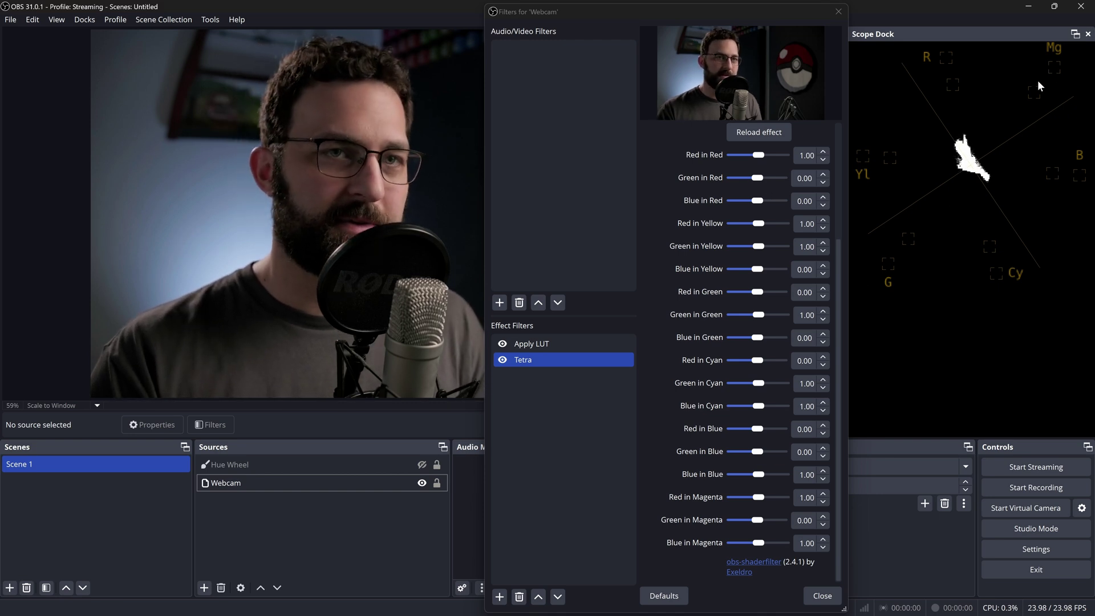
- Drag the Tetra sliders, setting Green in Red to -0.68 and Green in Yellow to 2.00
left_click_drag(758, 177, 741, 179)
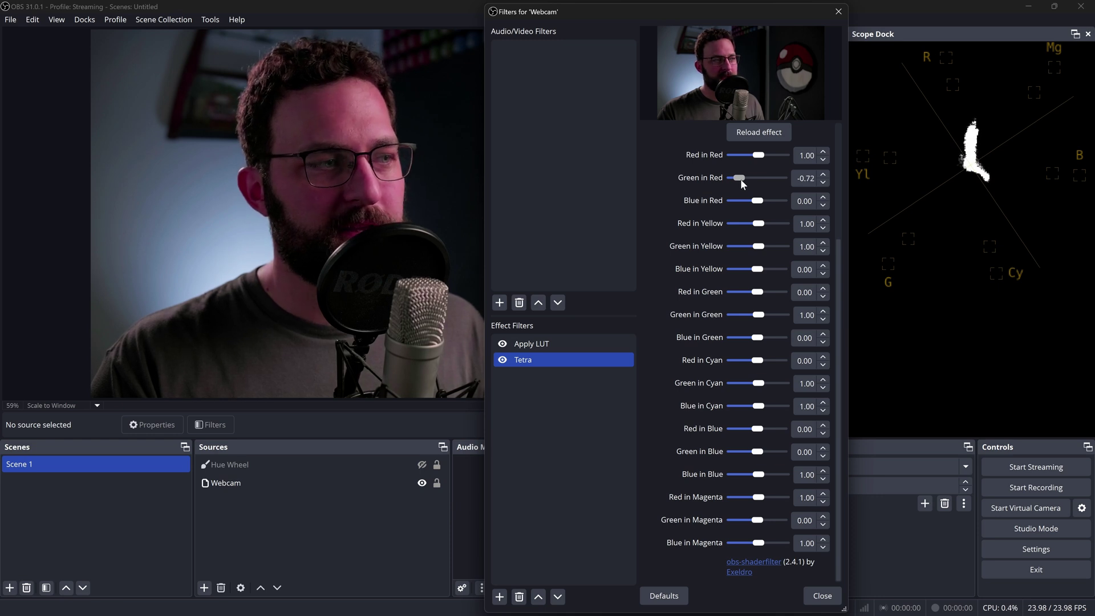
left_click_drag(740, 179, 737, 179)
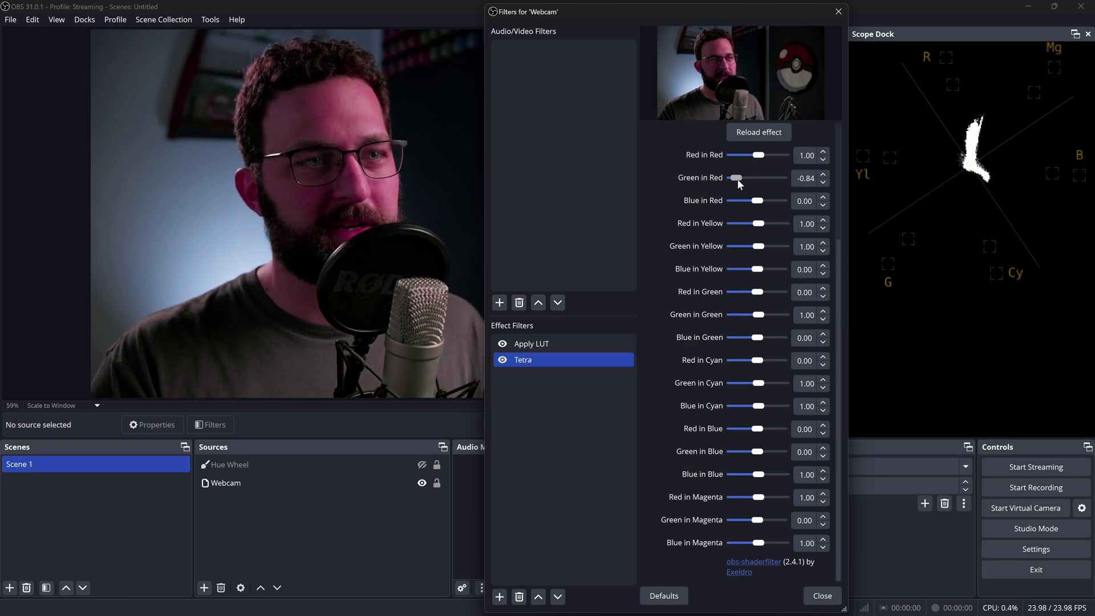
mouse_move(737, 179)
left_mouse_down()
mouse_move(759, 180)
mouse_move(741, 180)
left_mouse_up()
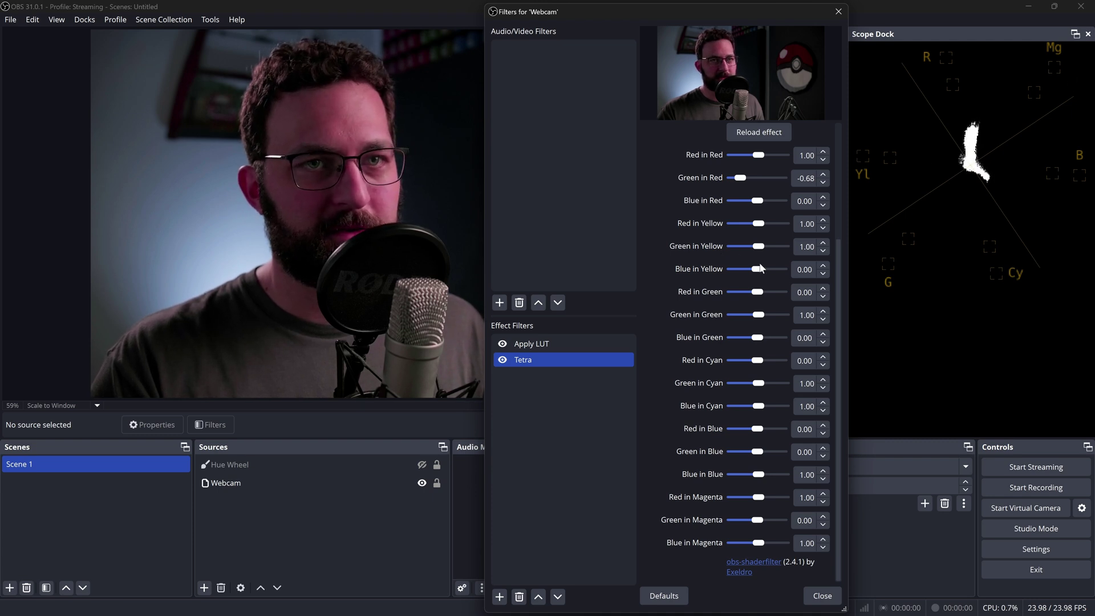
left_click_drag(758, 247, 734, 248)
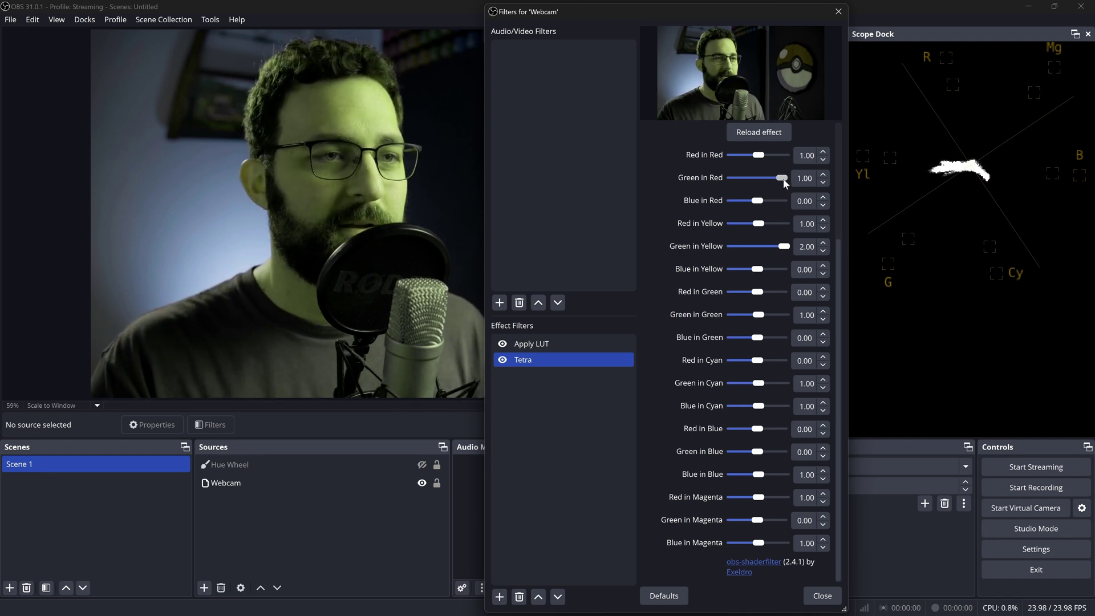
left_click_drag(784, 247, 713, 204)
left_click_drag(782, 178, 740, 178)
- Zero Green in Red and Green in Yellow, then set Blue in Cyan 1.69, Green in Blue -0.95, Blue in Blue 1.91
type("0")
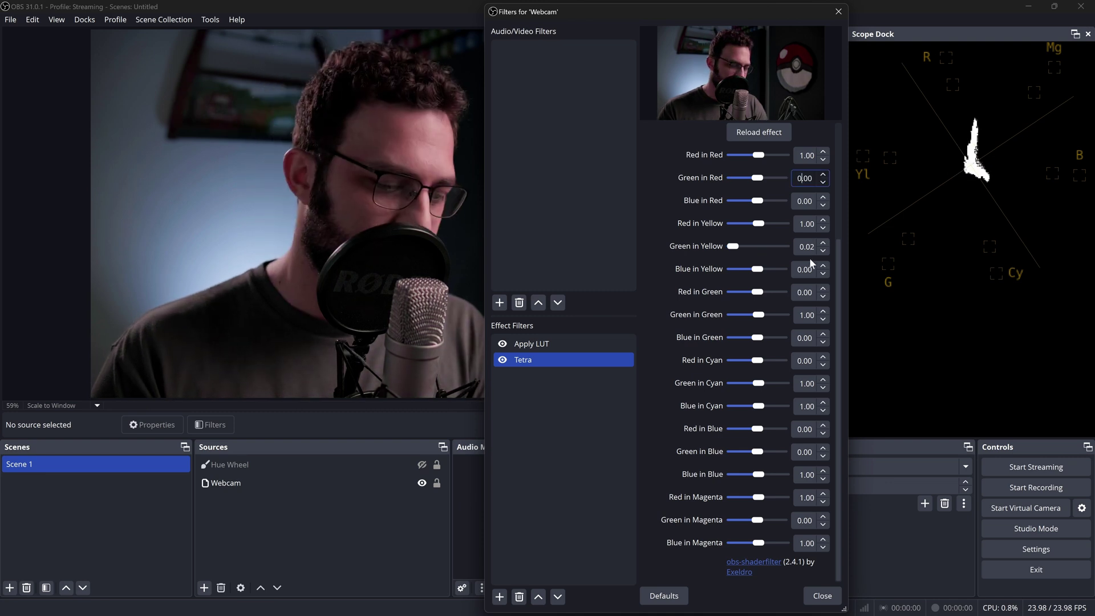
left_click(801, 247)
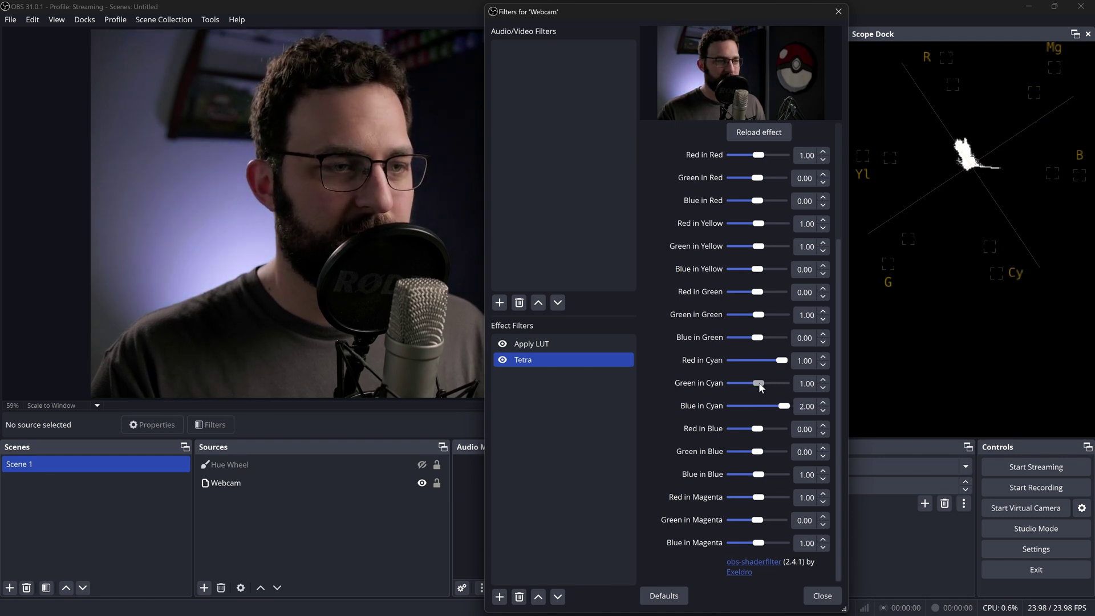
left_click_drag(761, 387, 780, 409)
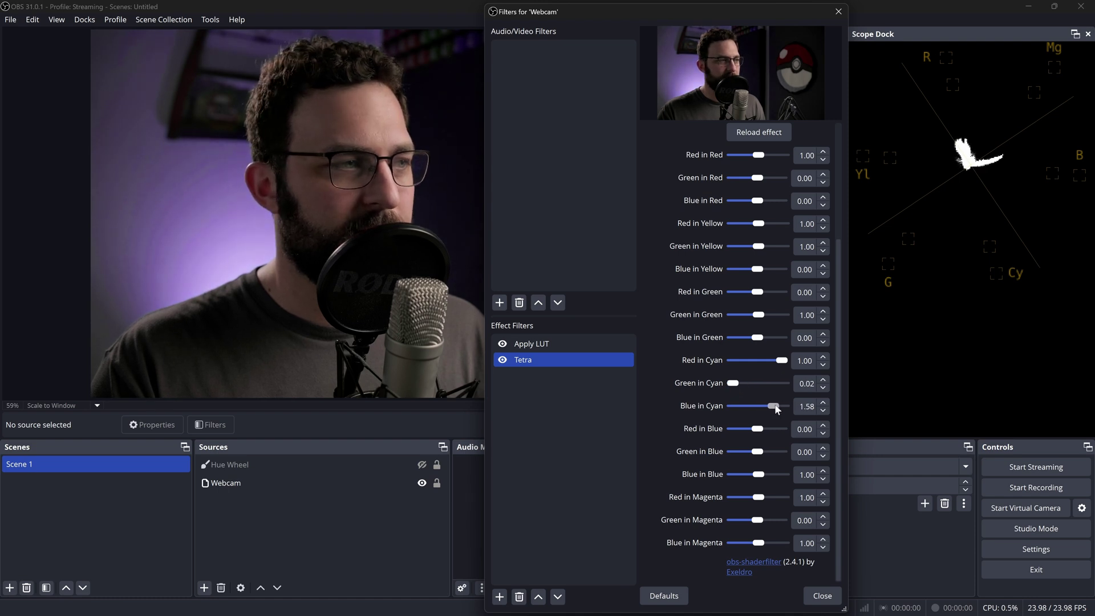
mouse_move(760, 433)
left_mouse_down()
mouse_move(776, 432)
mouse_move(734, 456)
left_mouse_up()
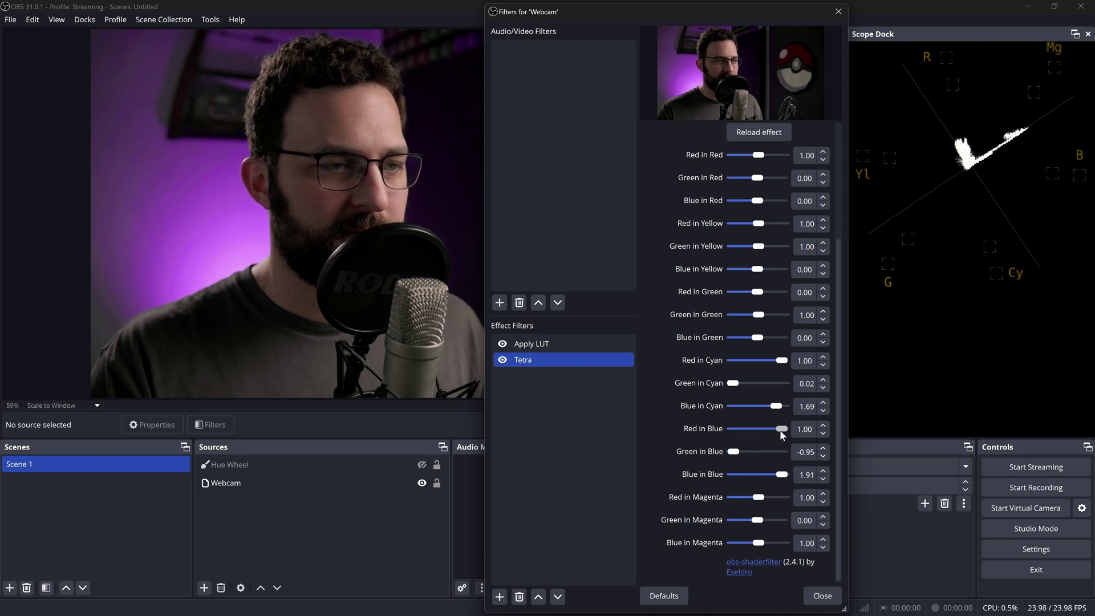
left_click_drag(764, 430, 754, 432)
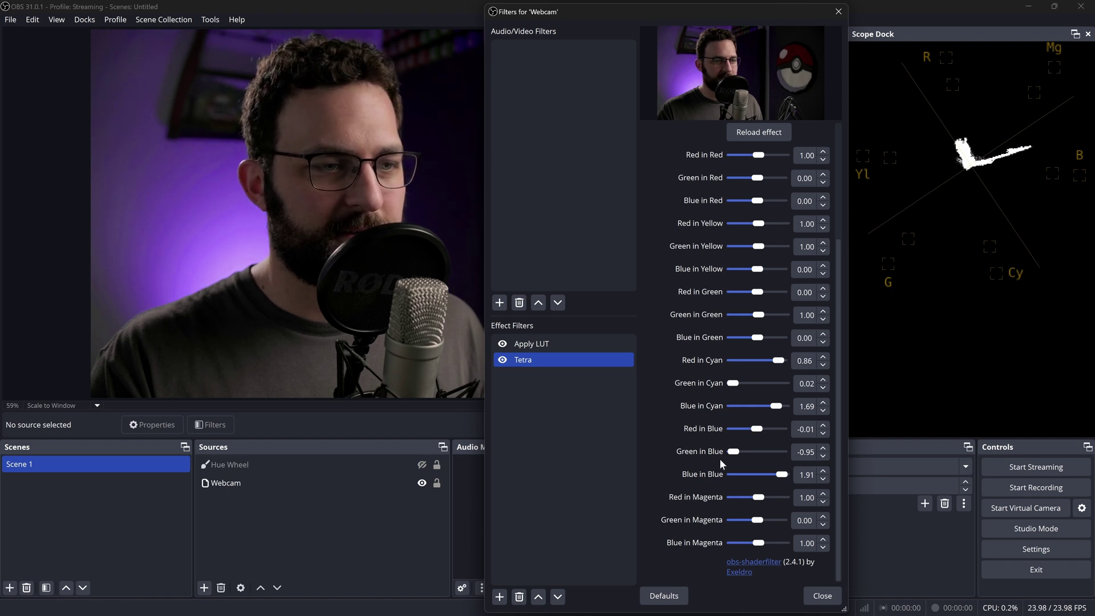
- Toggle the Tetra filter off and on twice to compare the purple background with the original
left_click(503, 360)
left_click(503, 360)
left_click(503, 361)
left_click(503, 361)
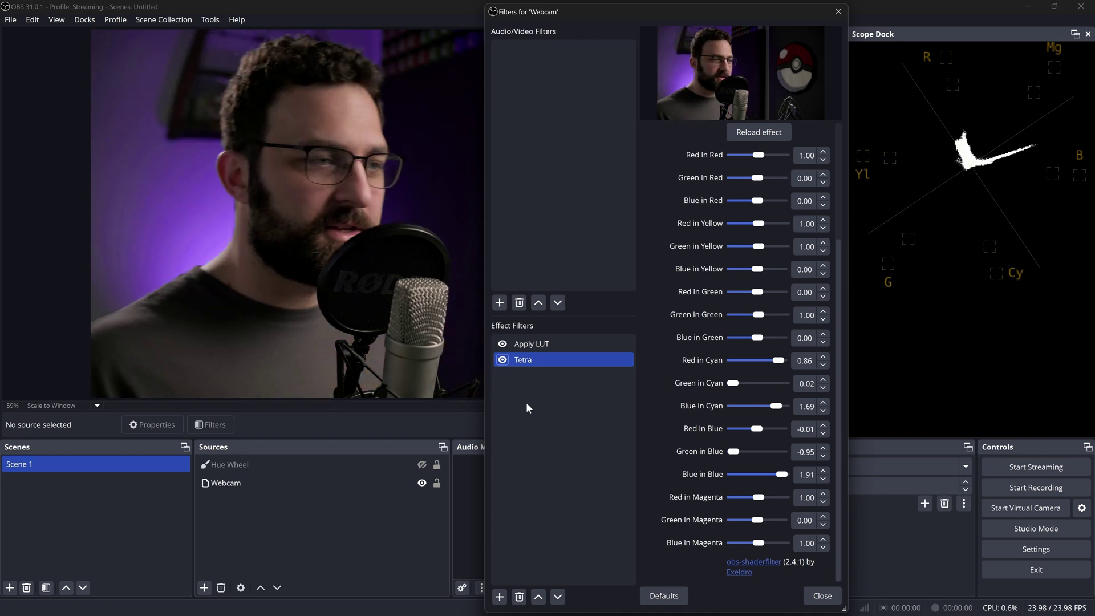
- Compare the webcam with Tetra disabled and enabled twice, leaving the filter enabled
left_click(502, 361)
left_click(502, 361)
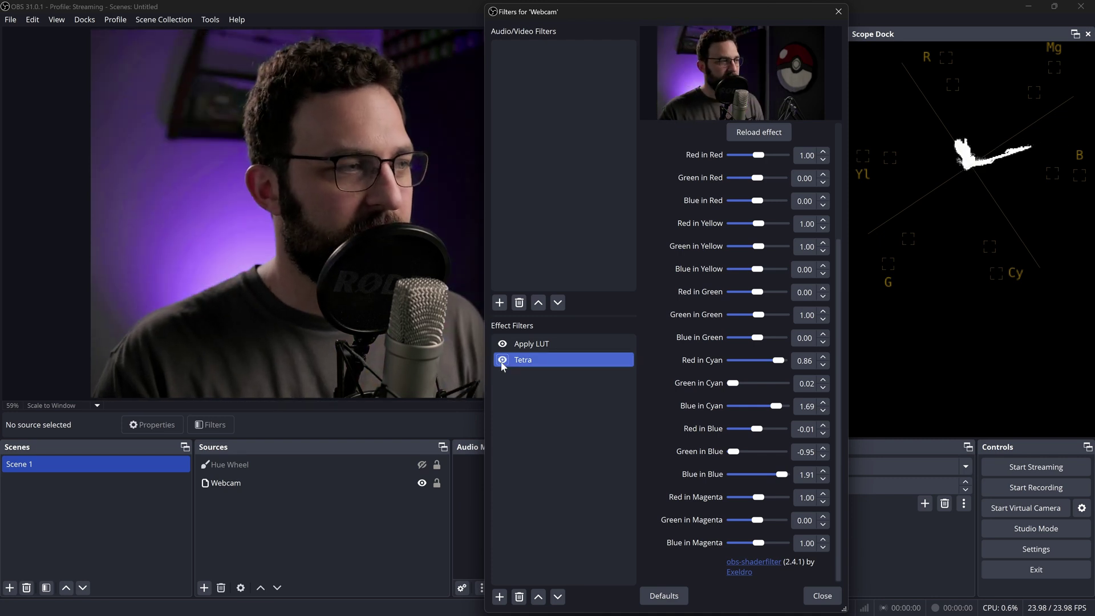
left_click(502, 360)
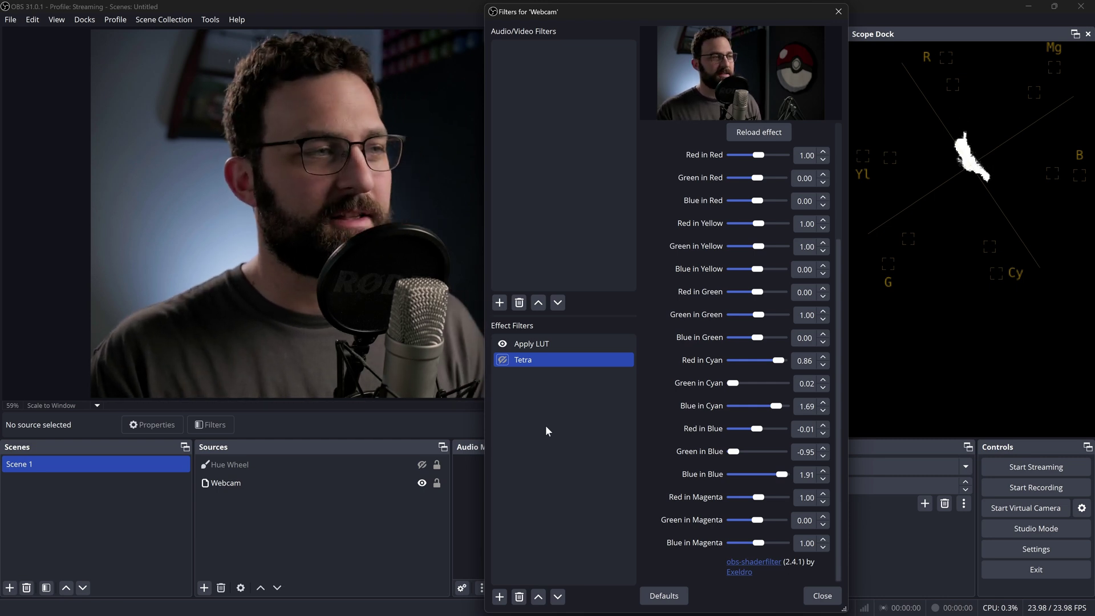
left_click(502, 359)
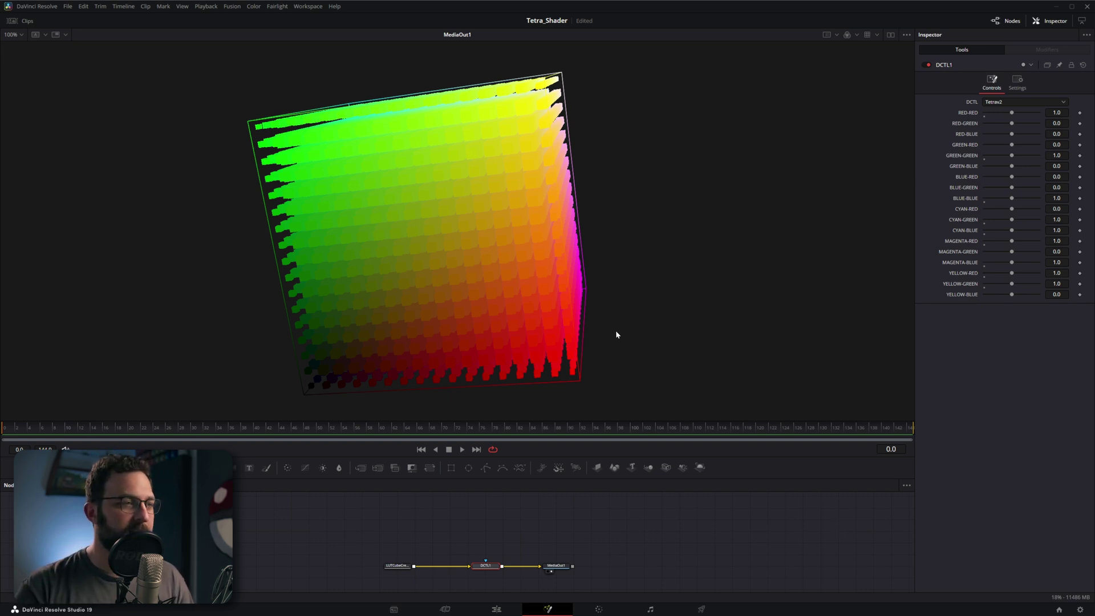
- Orbit the LUT cube green face up, then raise RED-BLUE to about 0.97 to watch the cube deform
left_click_drag(646, 326, 712, 327)
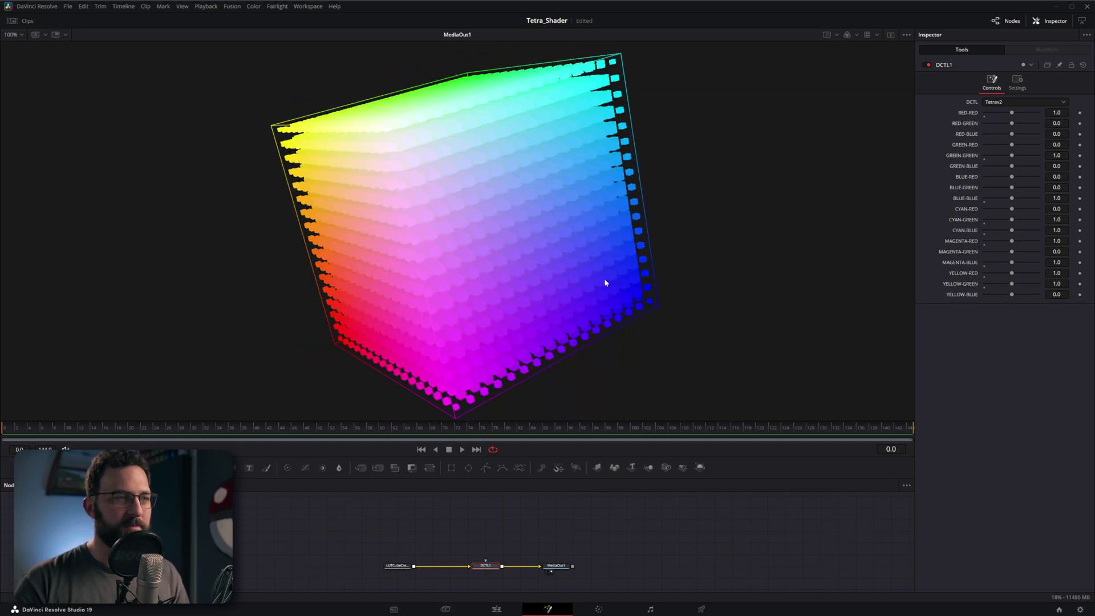
left_click_drag(607, 280, 761, 273)
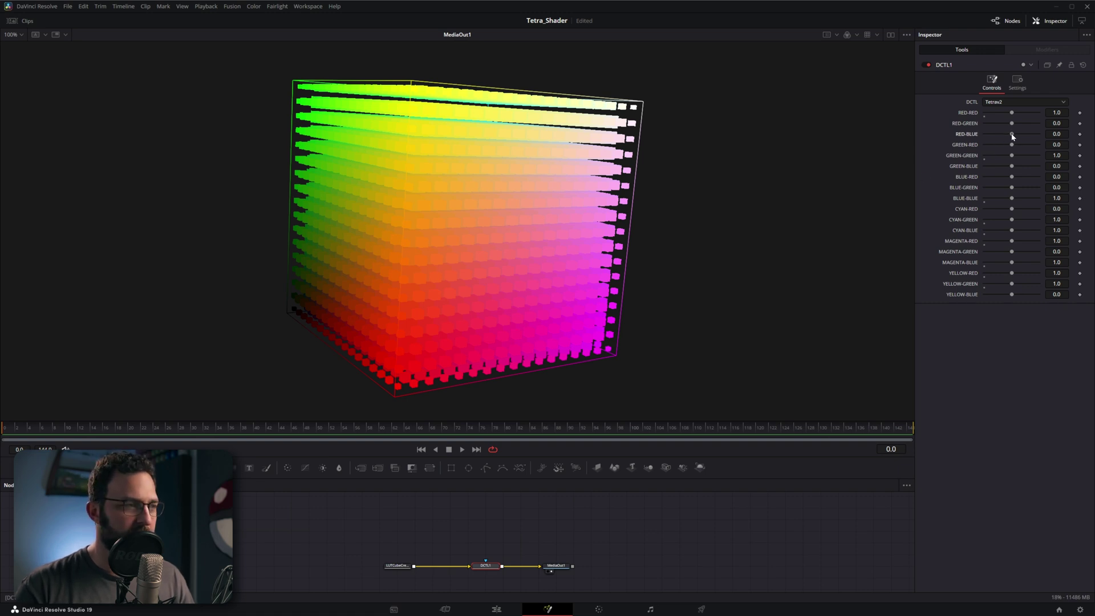
mouse_move(1012, 134)
left_mouse_down()
mouse_move(1039, 134)
mouse_move(1013, 140)
mouse_move(1014, 123)
mouse_move(1038, 128)
mouse_move(1001, 111)
mouse_move(1034, 118)
mouse_move(997, 118)
left_mouse_up()
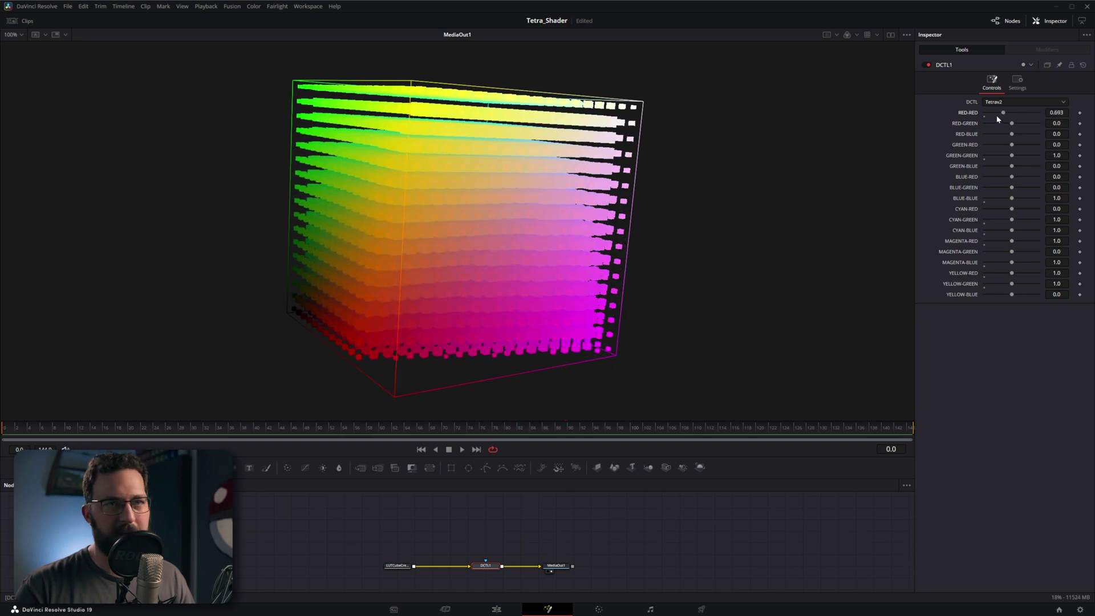
- Undo RED-RED back to 1.0, then shift BLUE-RED and orbit to inspect the reshaped blue corner
key("ctrl+z")
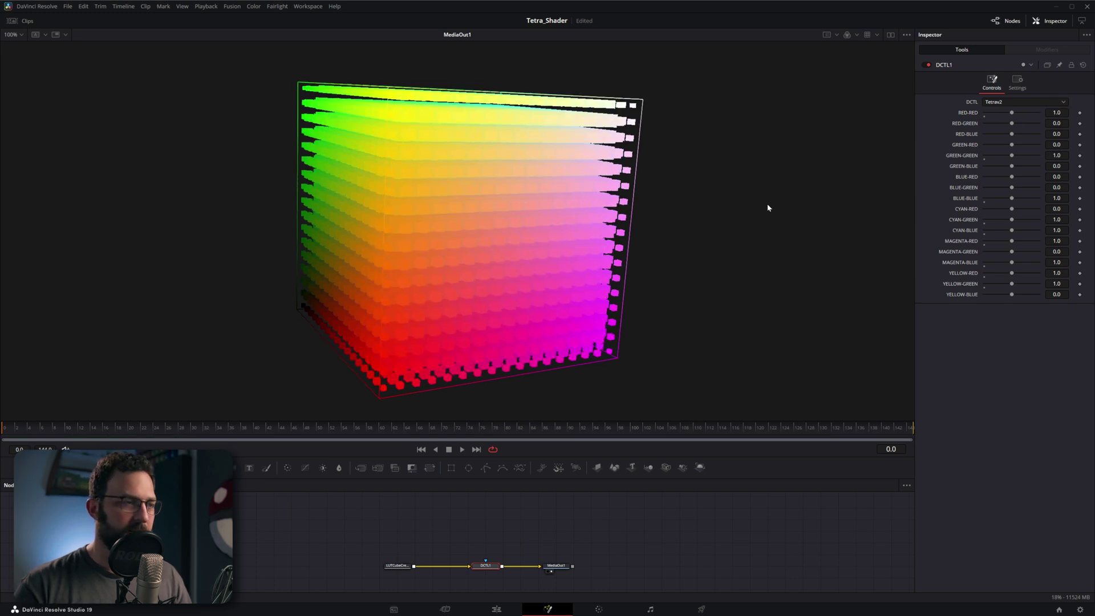
left_click_drag(768, 205, 544, 155)
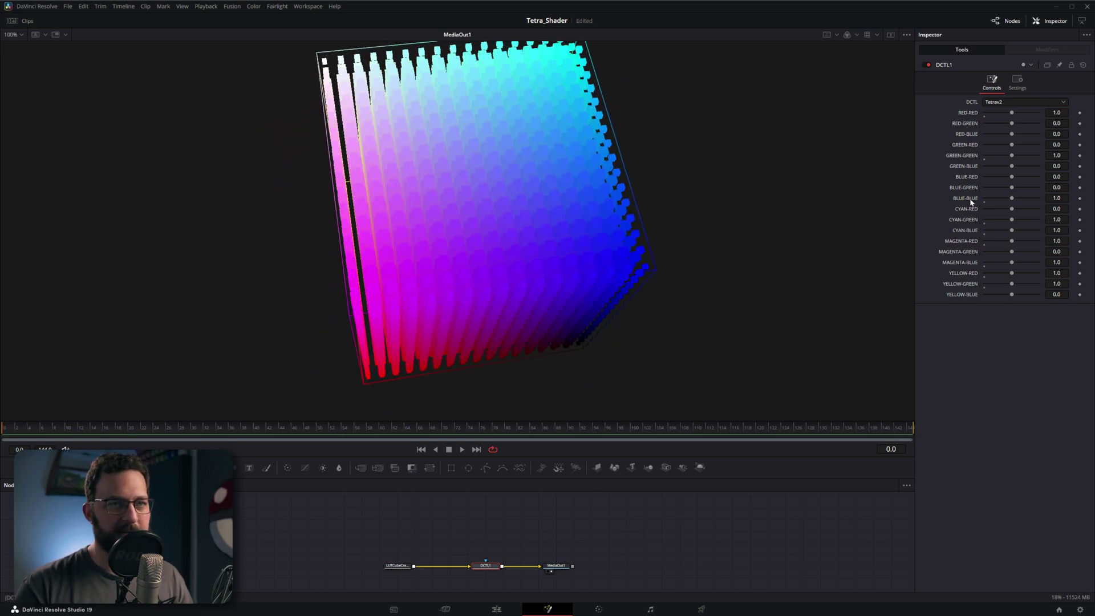
mouse_move(1012, 178)
left_mouse_down()
mouse_move(1002, 178)
mouse_move(1052, 179)
mouse_move(988, 180)
mouse_move(1012, 191)
left_mouse_up()
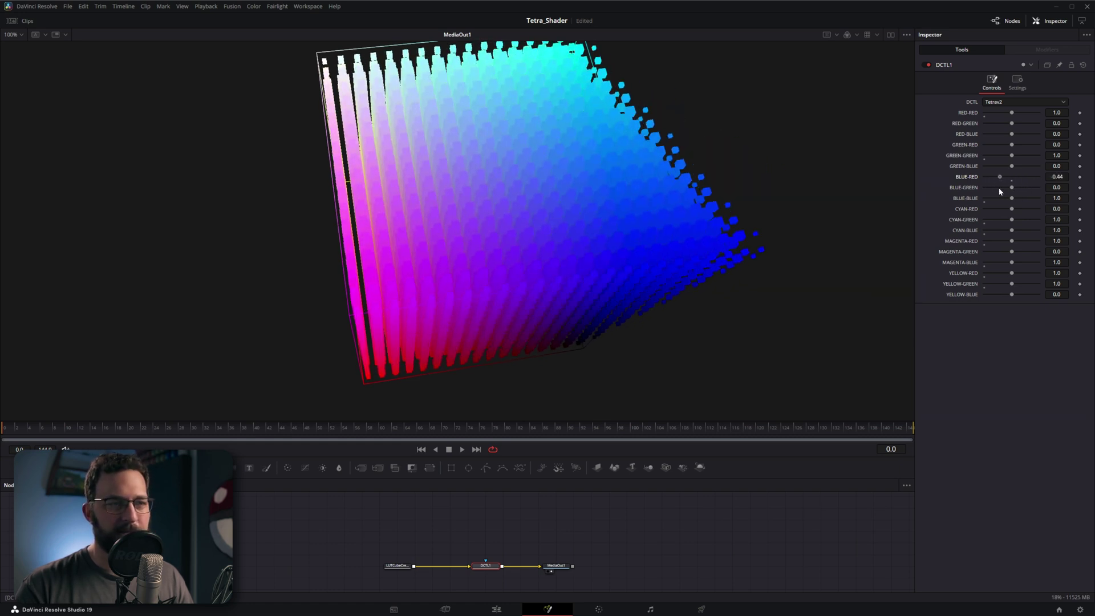
left_click_drag(795, 201, 980, 177)
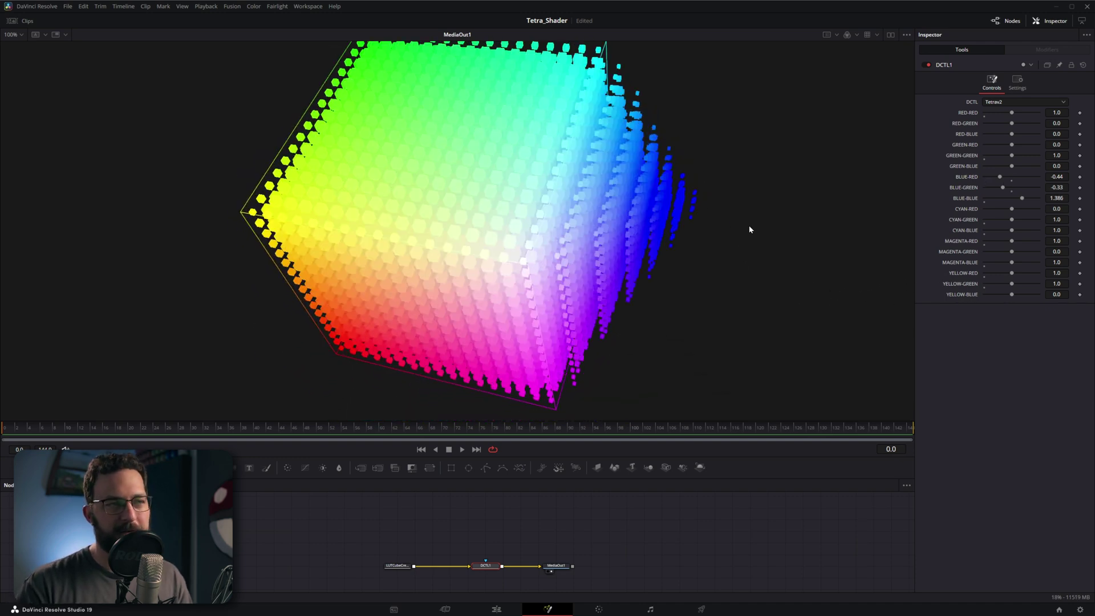
left_click_drag(750, 230, 793, 251)
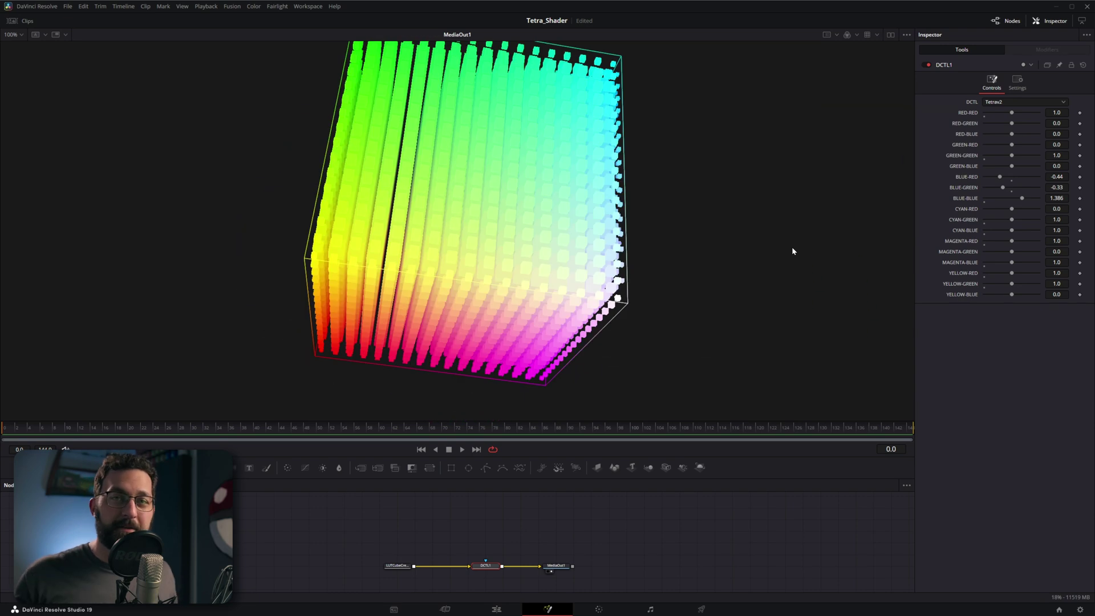